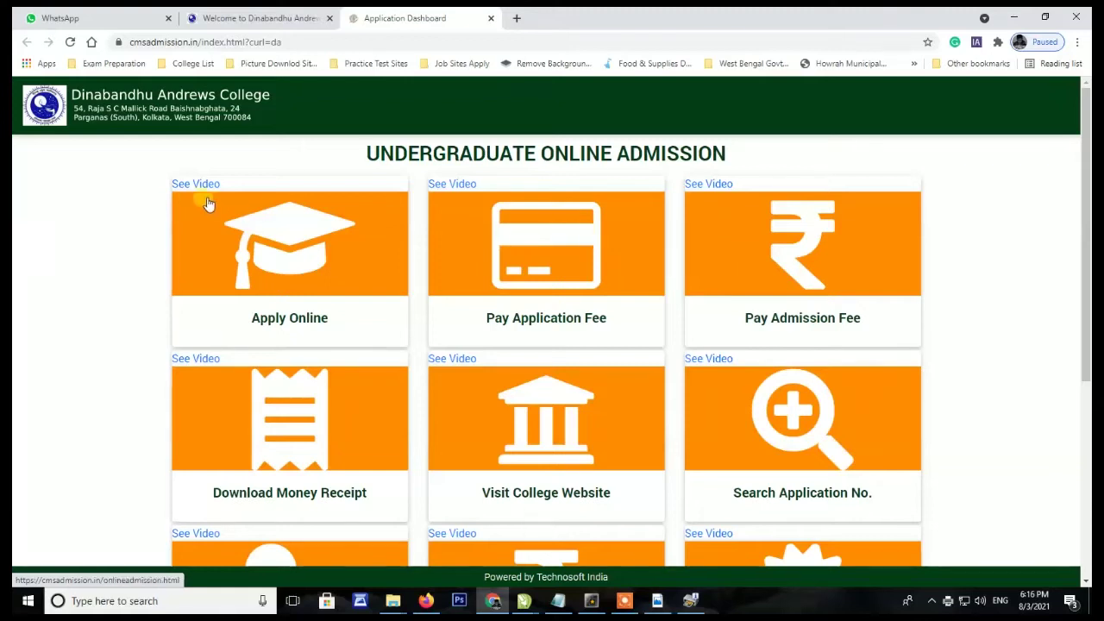
Begin the Online Application 2021 form from the dashboard, agreeing to the Hello Student instructions.
left_click(196, 185)
left_click(405, 17)
left_click(289, 335)
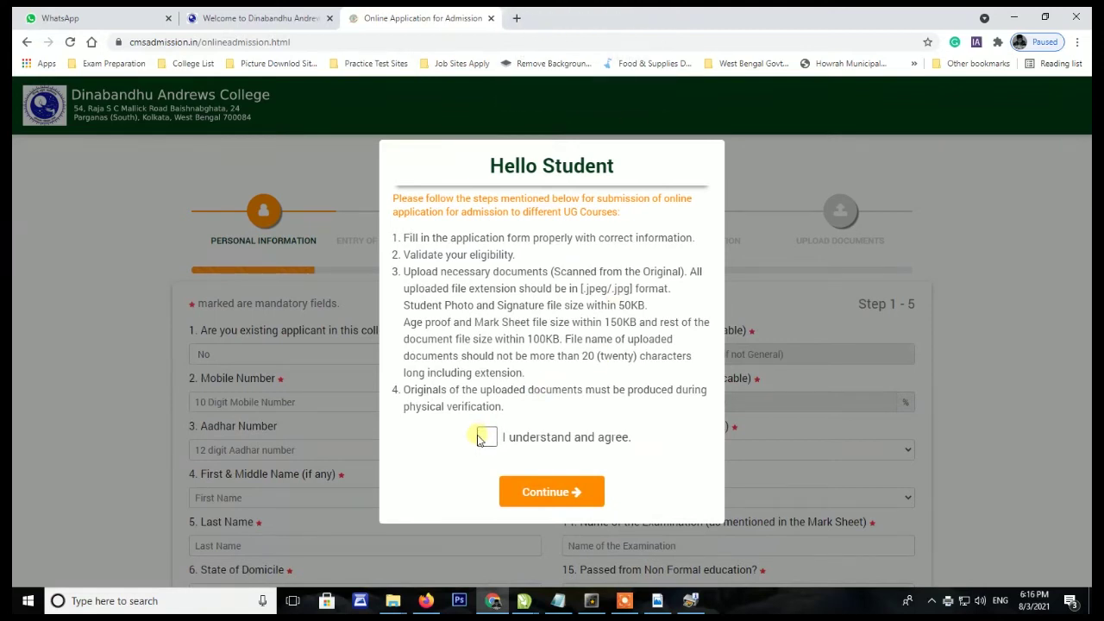
left_click(484, 438)
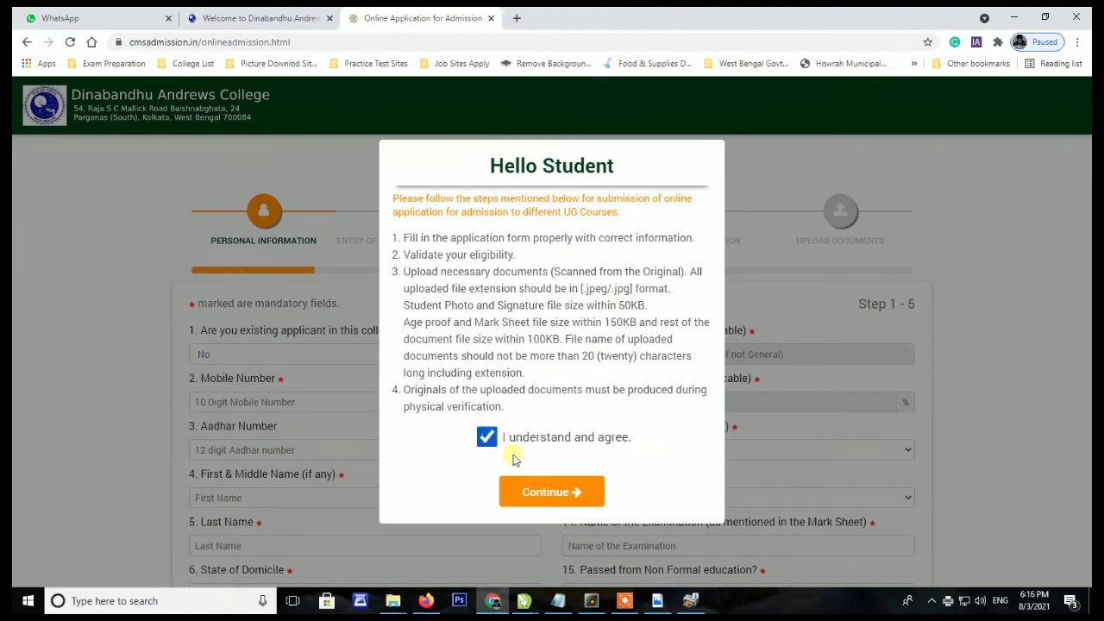
left_click(561, 498)
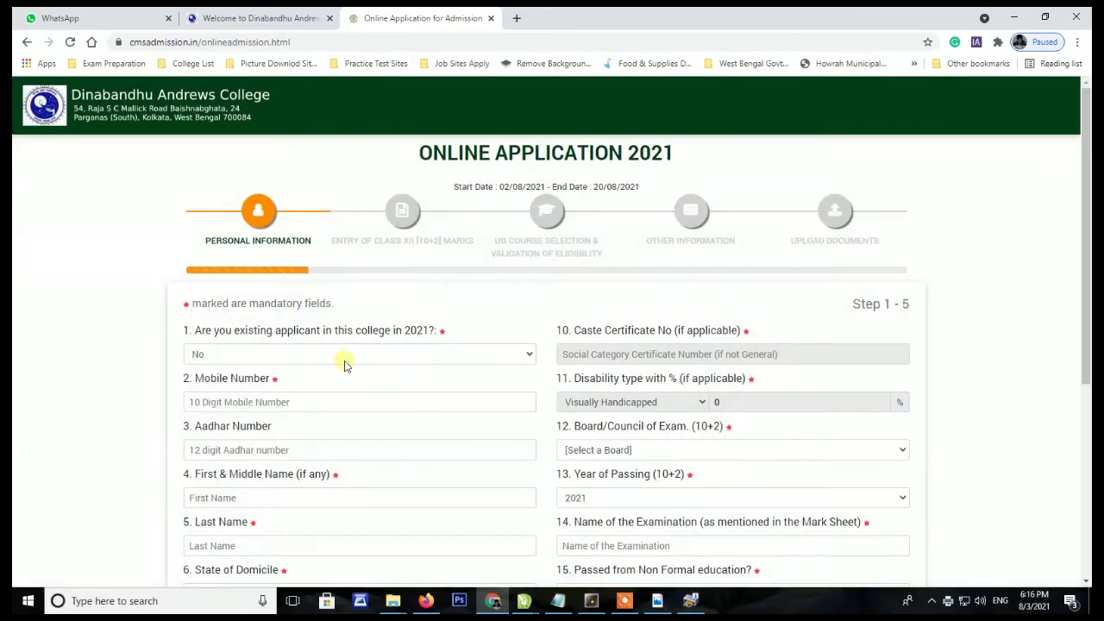
Enter the mobile number in Step 1, move to Class XII marks, and open the subject list.
left_click(281, 400)
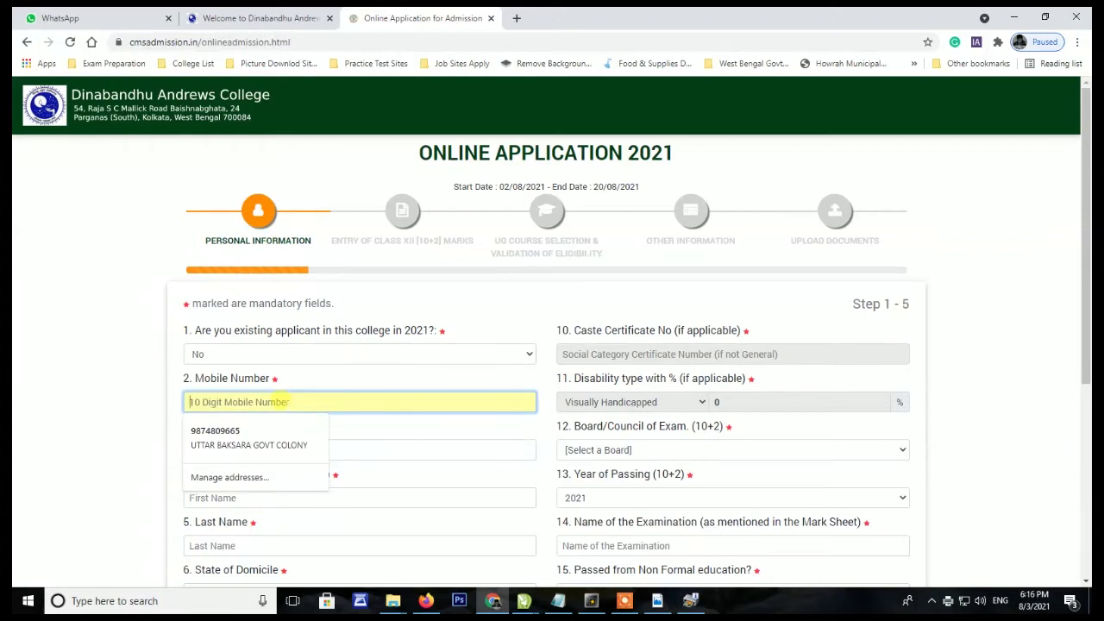
type("70")
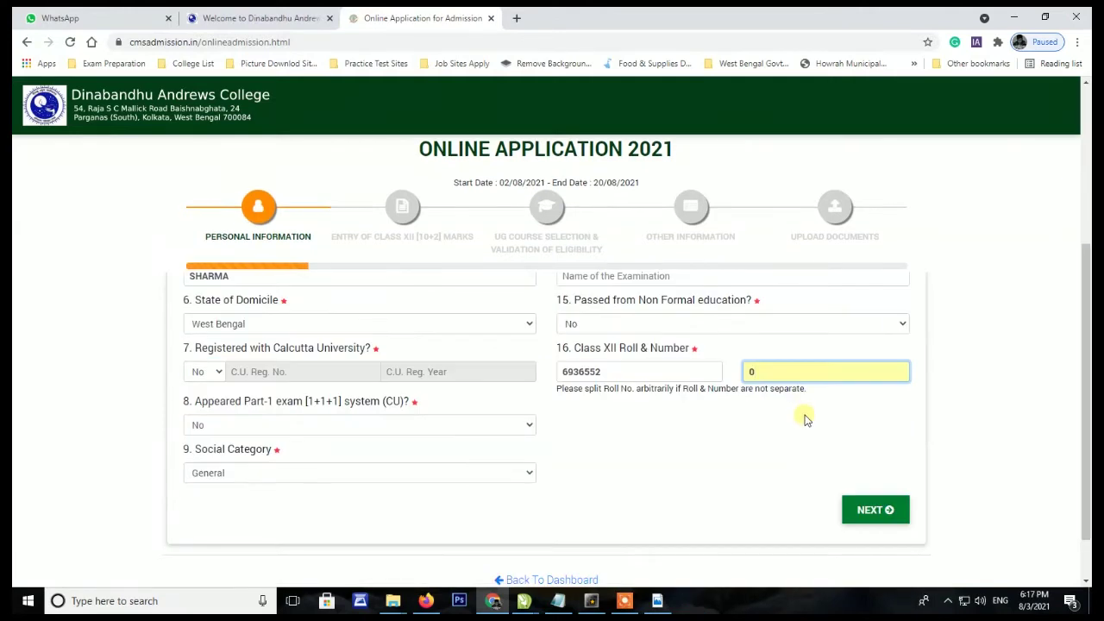
scroll(804, 419, "up", 3)
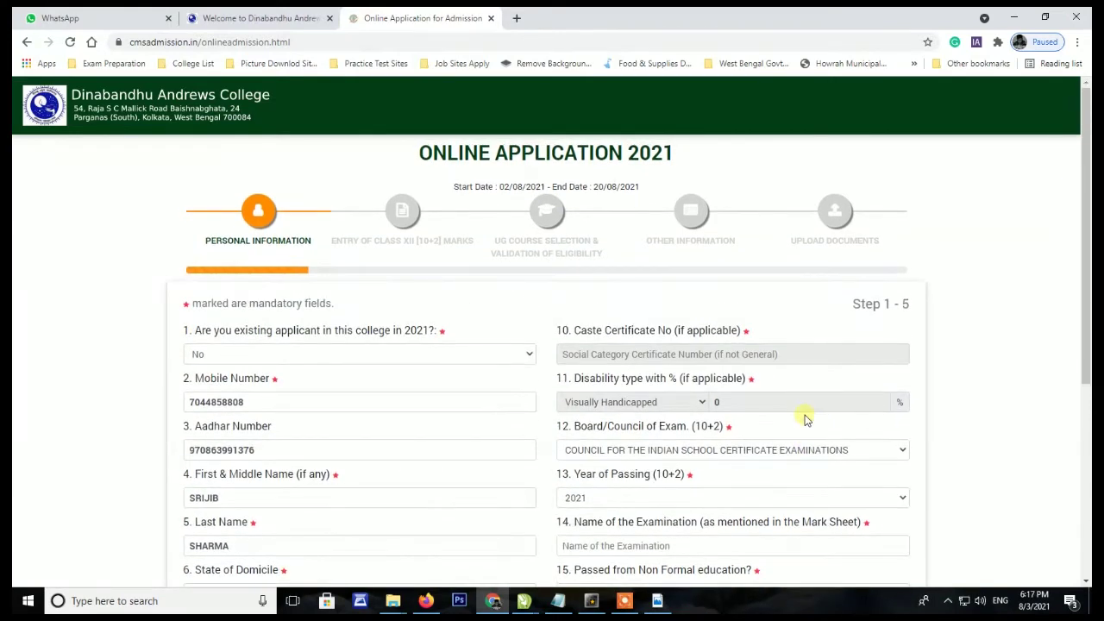
scroll(805, 420, "down", 3)
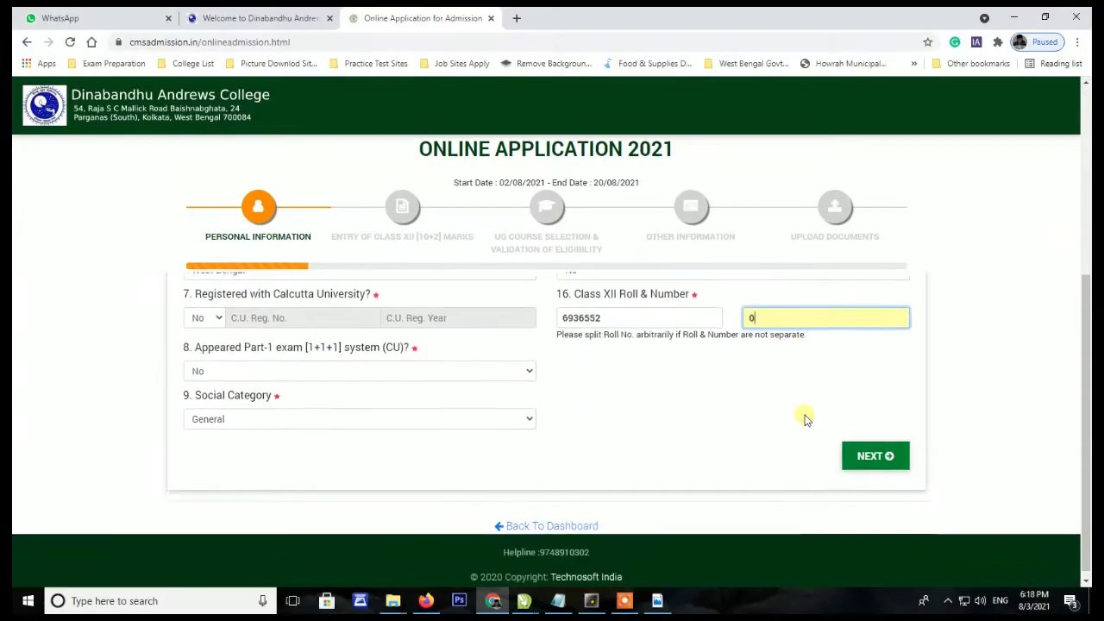
scroll(805, 419, "up", 1)
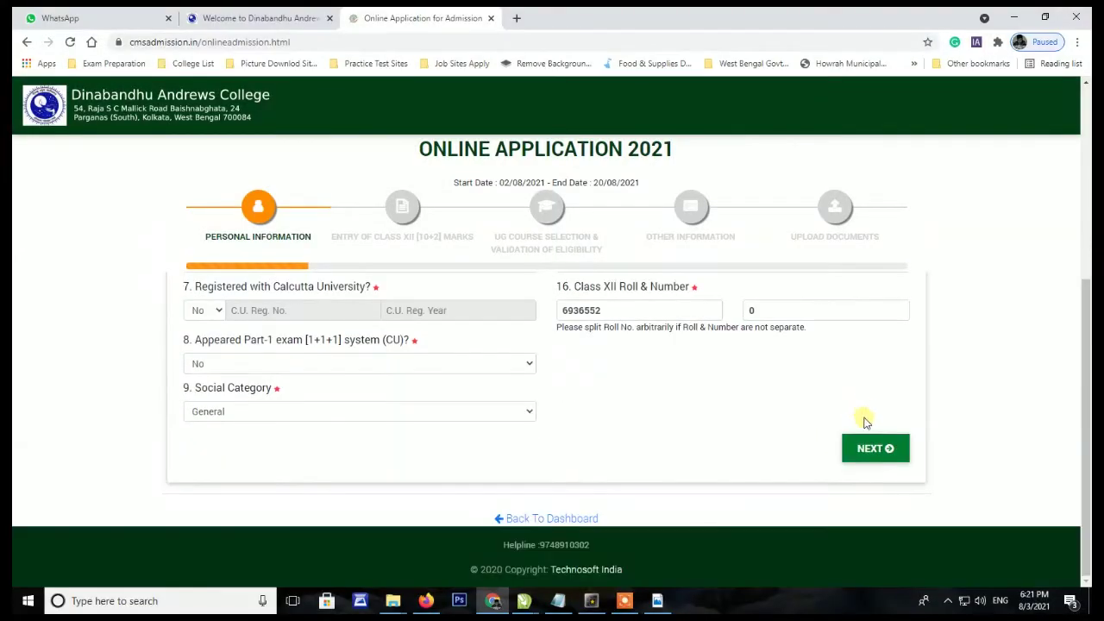
left_click(875, 448)
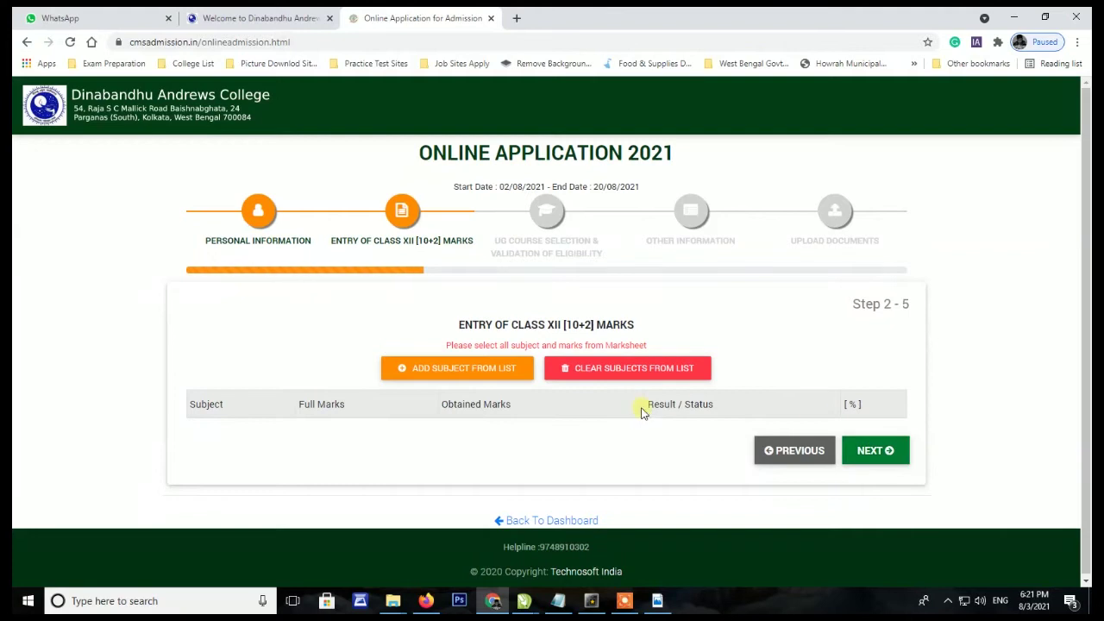
left_click(470, 368)
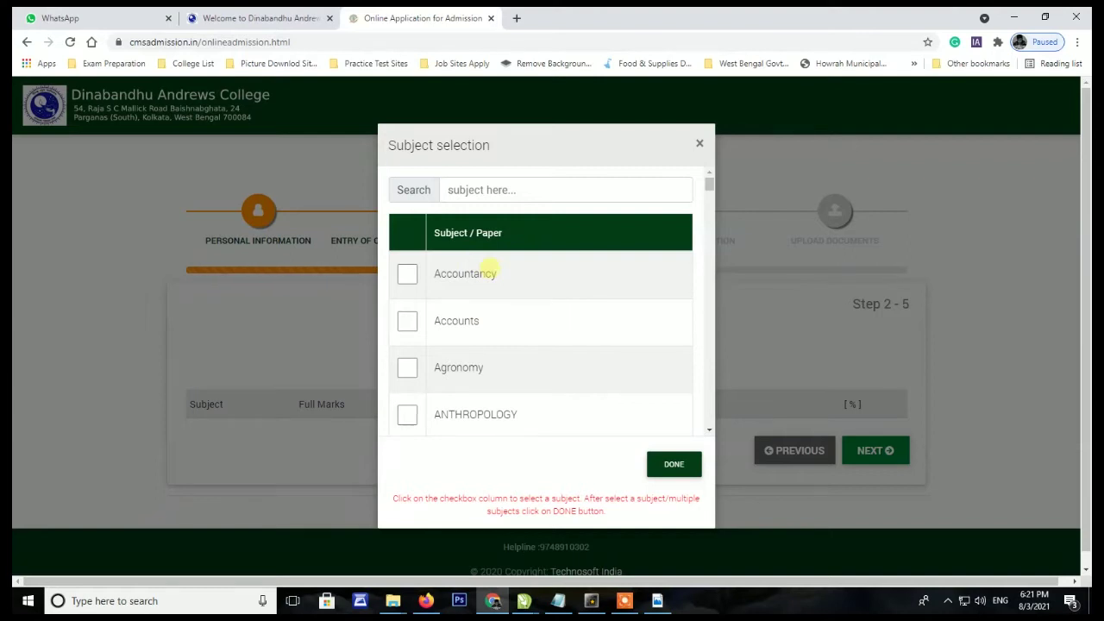
Search for and tick English, Bengali and History in the subject selection list.
scroll(490, 273, "down", 1)
scroll(490, 272, "up", 1)
left_click(509, 189)
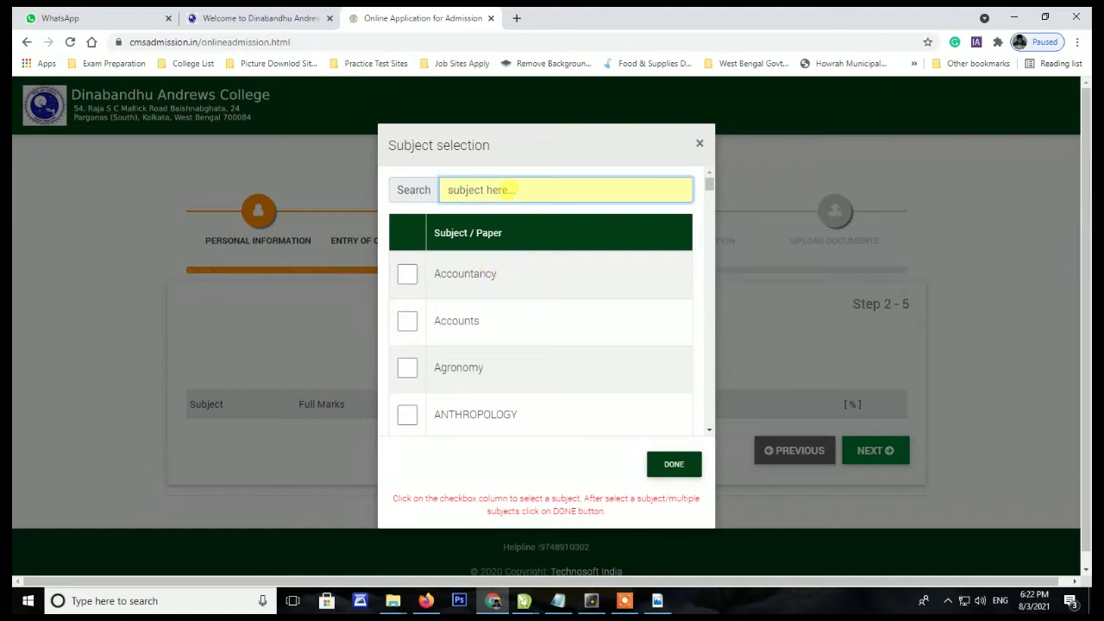
type("ENG")
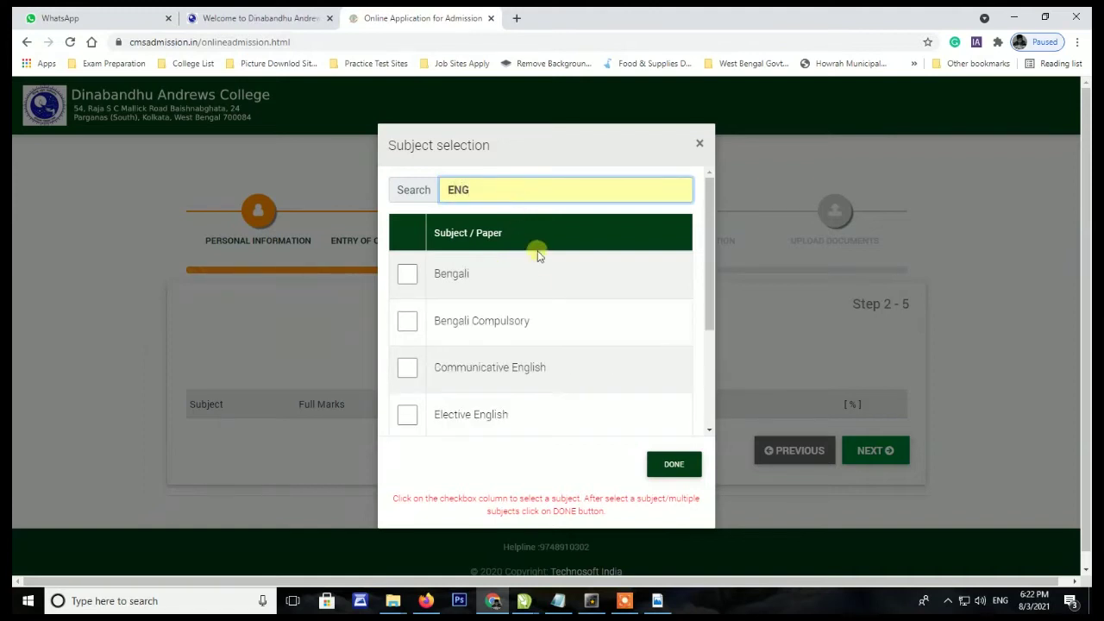
scroll(468, 321, "down", 1)
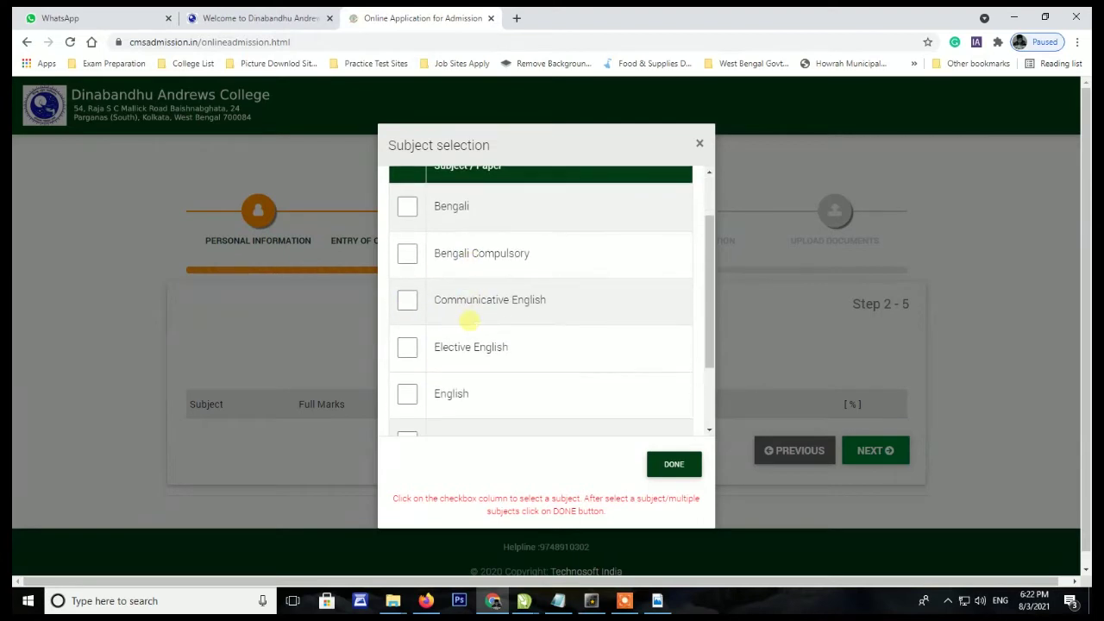
left_click(406, 395)
scroll(436, 337, "up", 1)
left_click(406, 273)
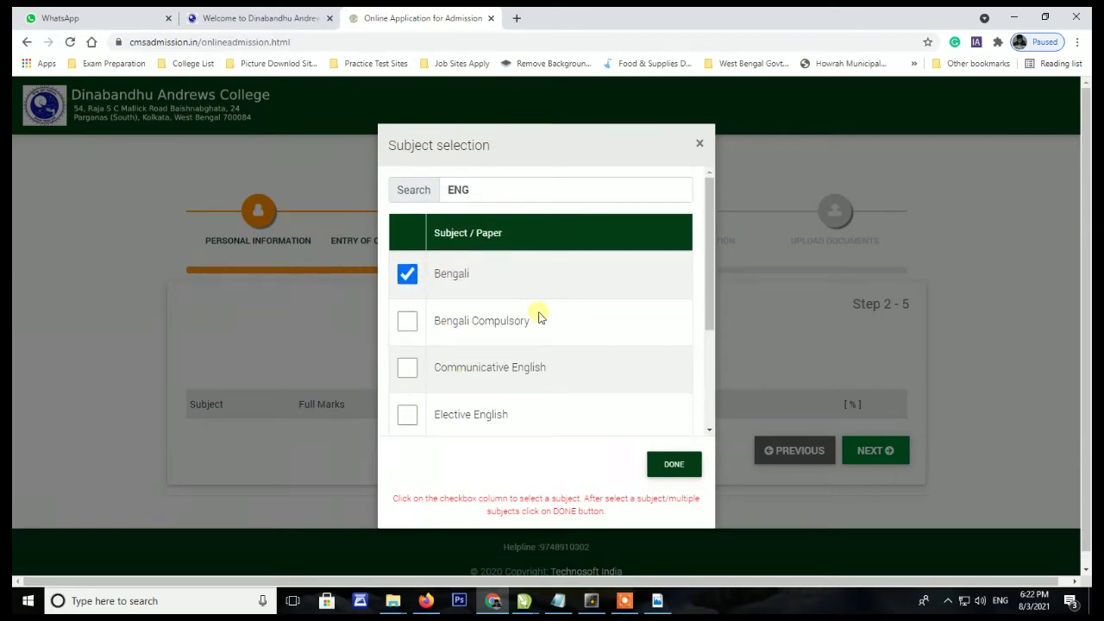
left_click_drag(514, 191, 371, 191)
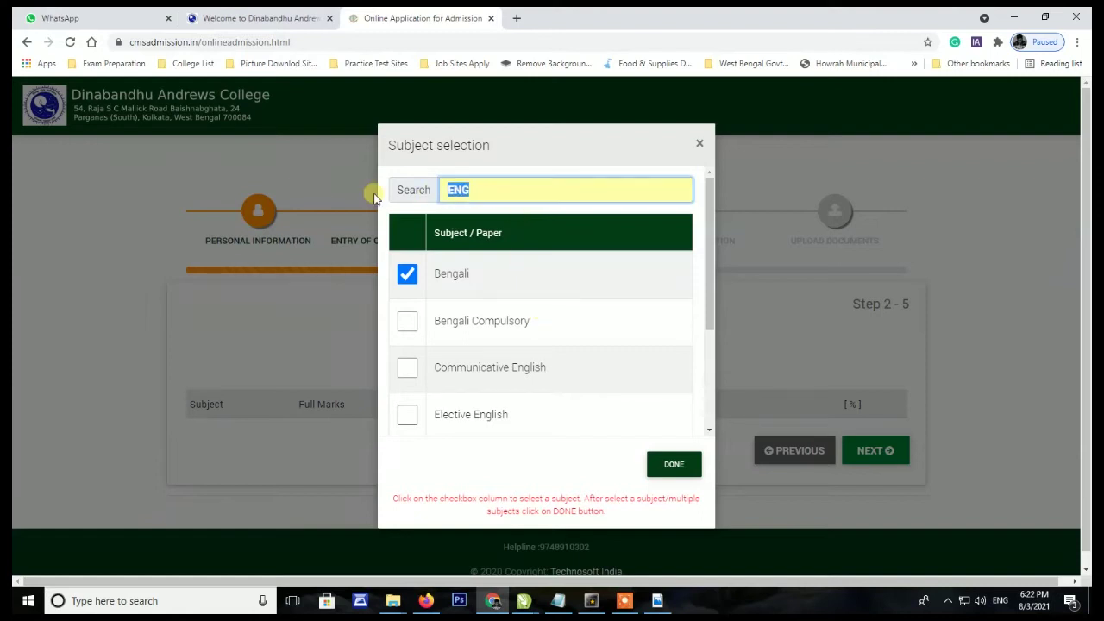
type("HIST")
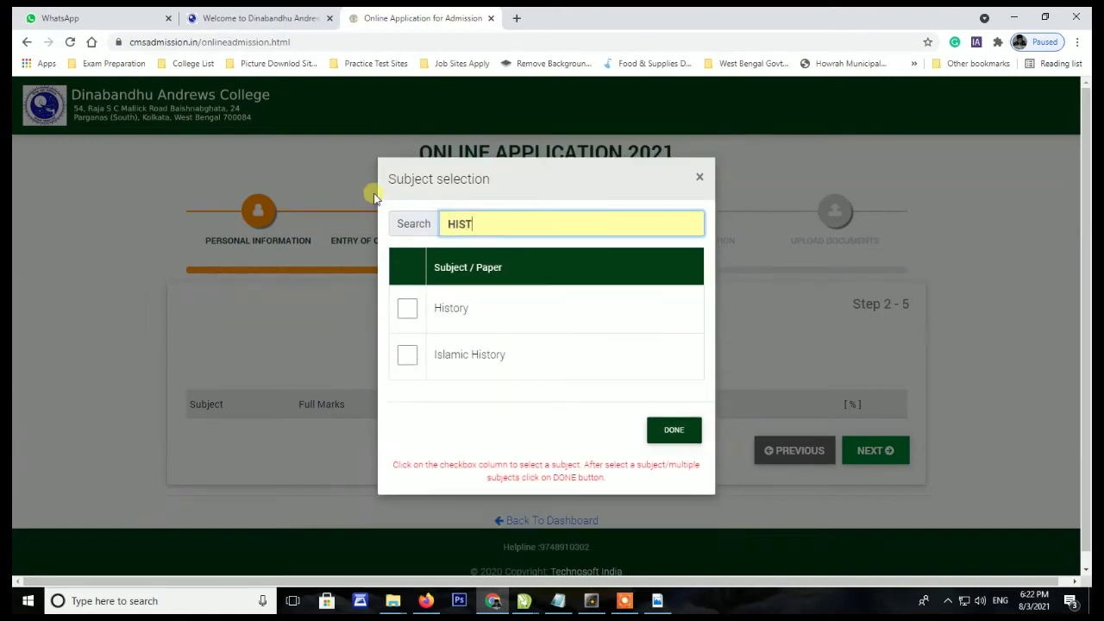
left_click(414, 310)
Tick Political Science, Geography and Economics, then add all ticked subjects to the marks table.
left_click_drag(503, 226, 432, 226)
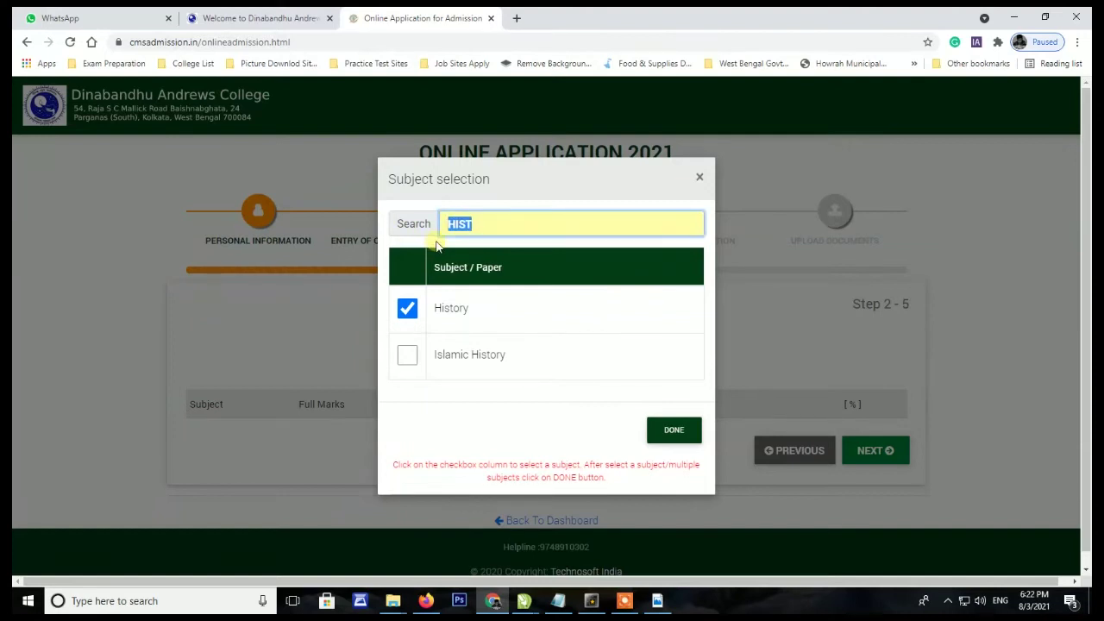
type("POLI")
left_click(409, 328)
left_click_drag(505, 248, 414, 248)
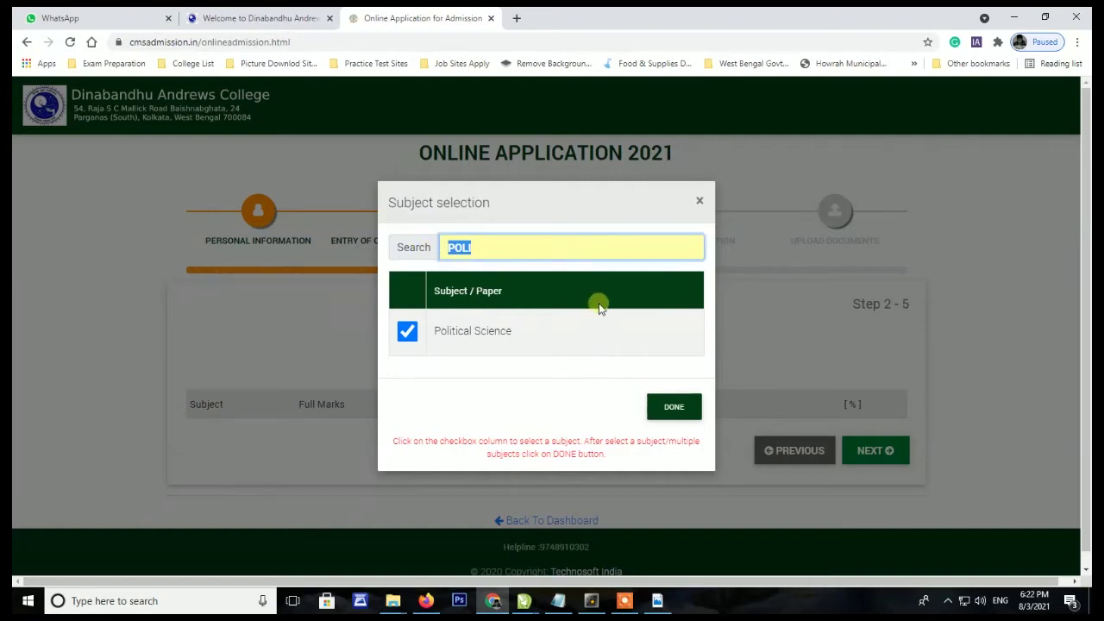
type("GEO")
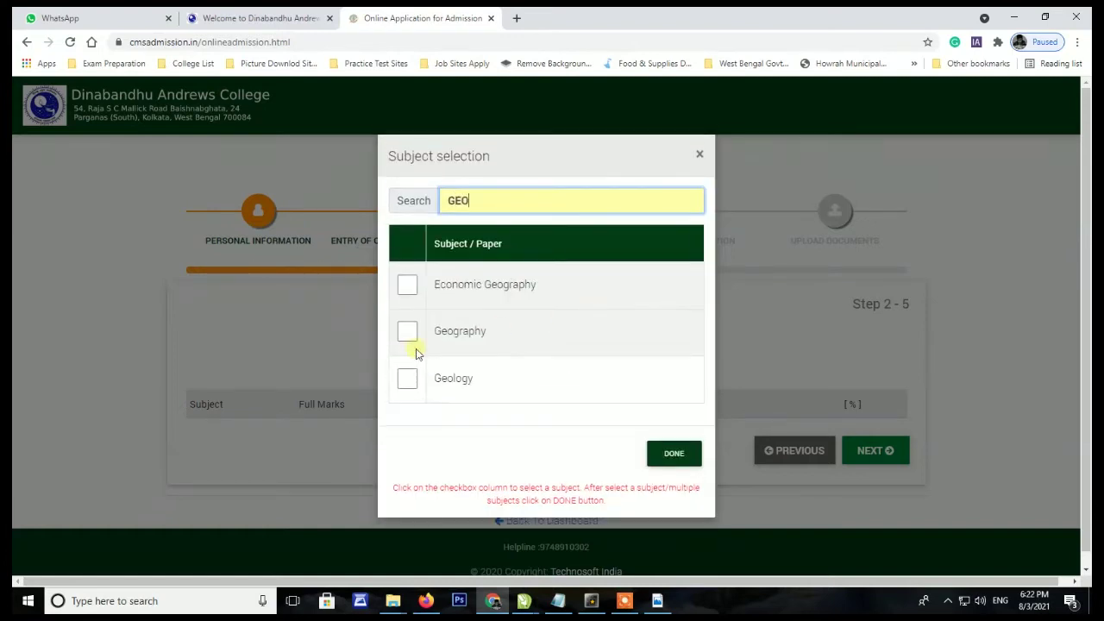
left_click(409, 335)
left_click_drag(539, 200, 424, 200)
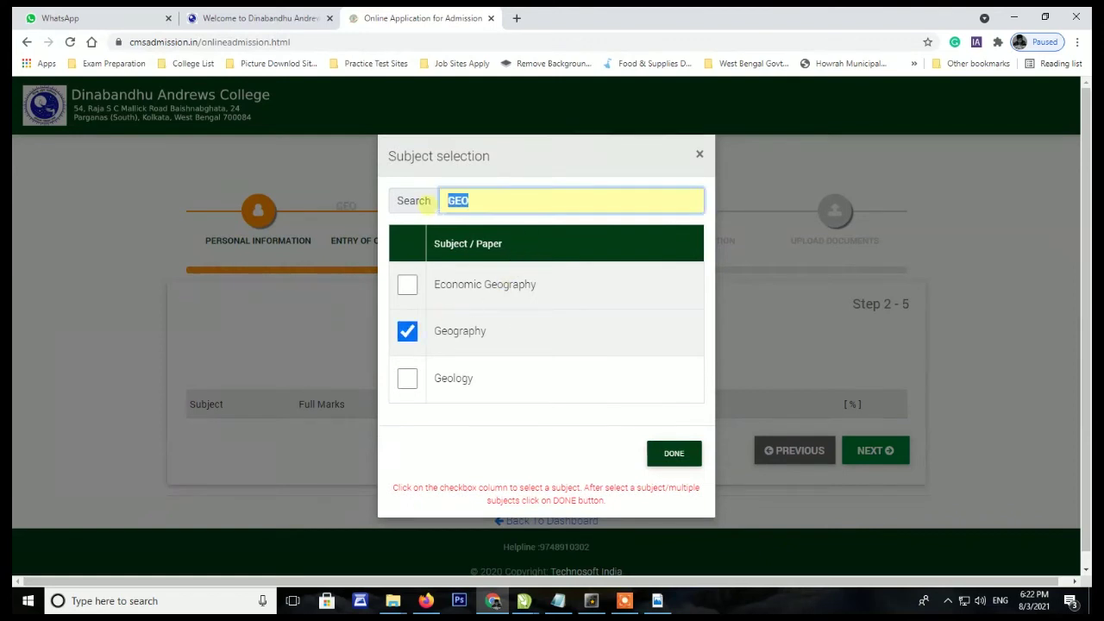
type("E")
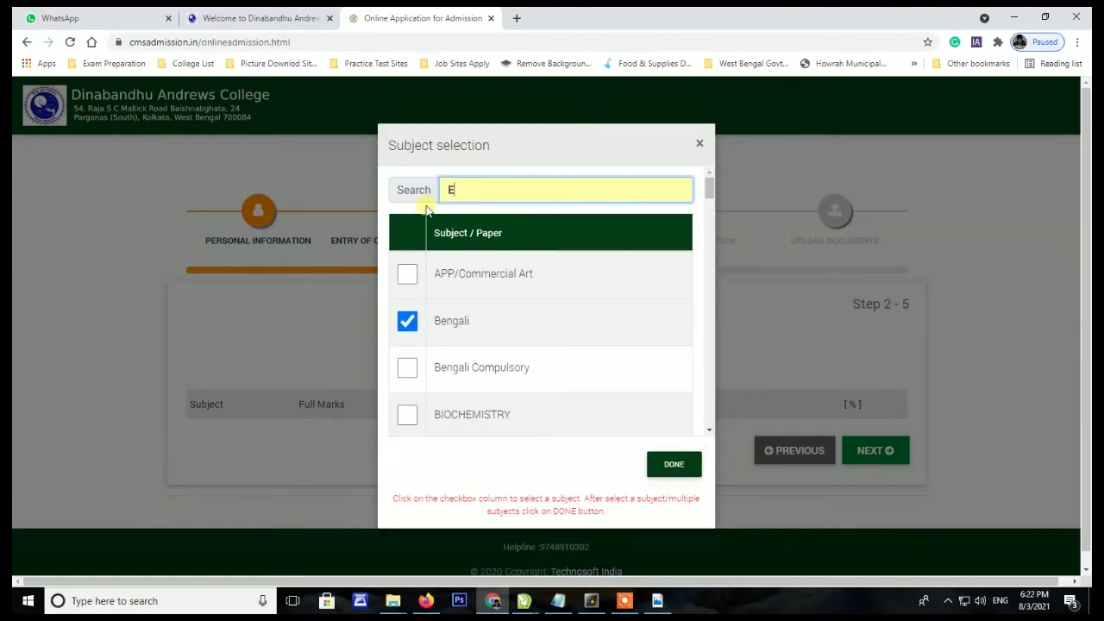
type("CO")
left_click(408, 374)
left_click_drag(509, 190, 438, 216)
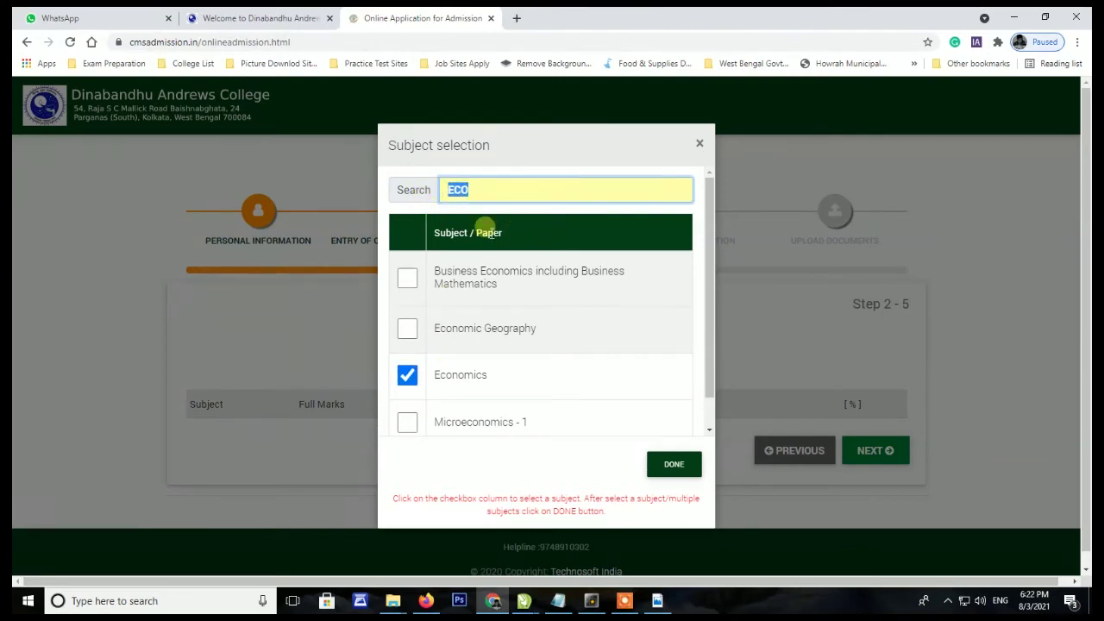
left_click(673, 464)
scroll(437, 359, "up", 2)
Enter obtained marks of 90 for Bengali, 80 for English and 62 for Economics.
left_click(596, 375)
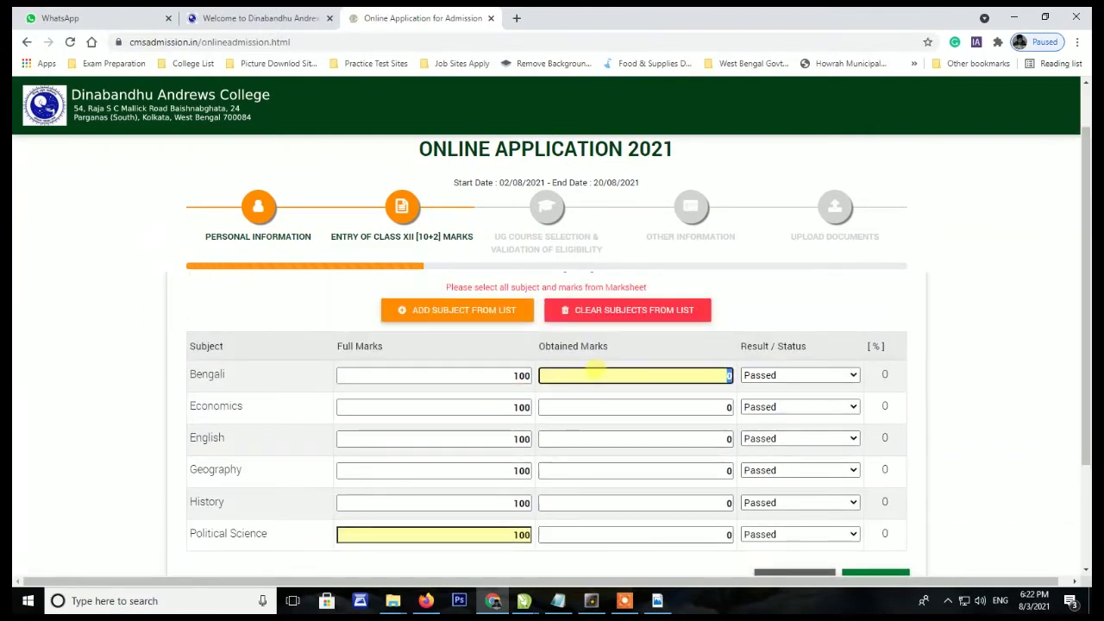
type("90")
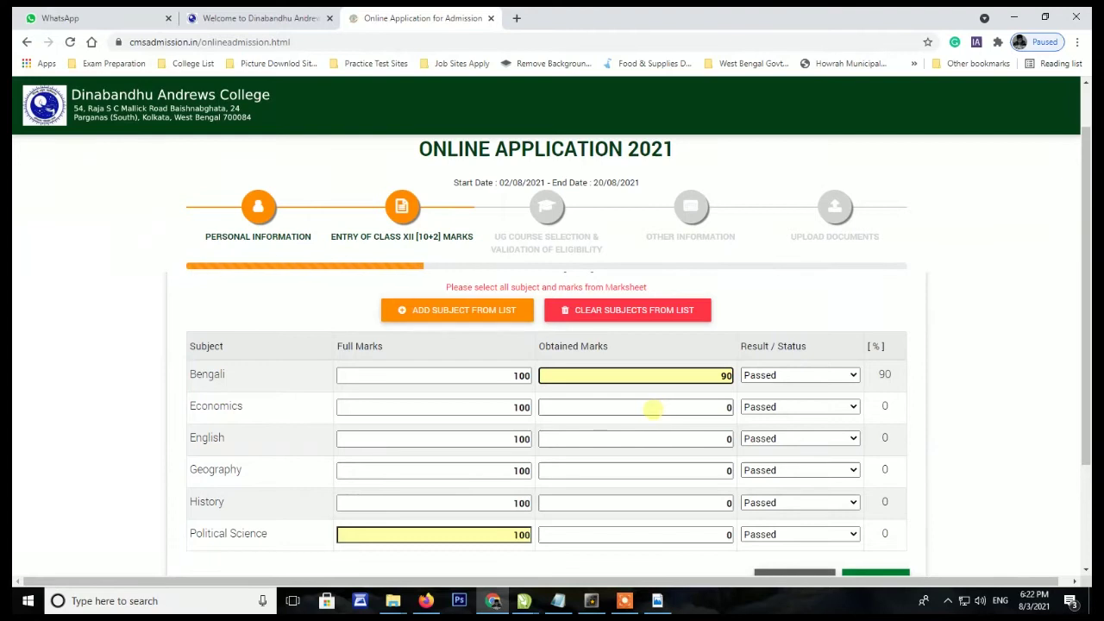
scroll(652, 410, "down", 1)
scroll(652, 411, "up", 1)
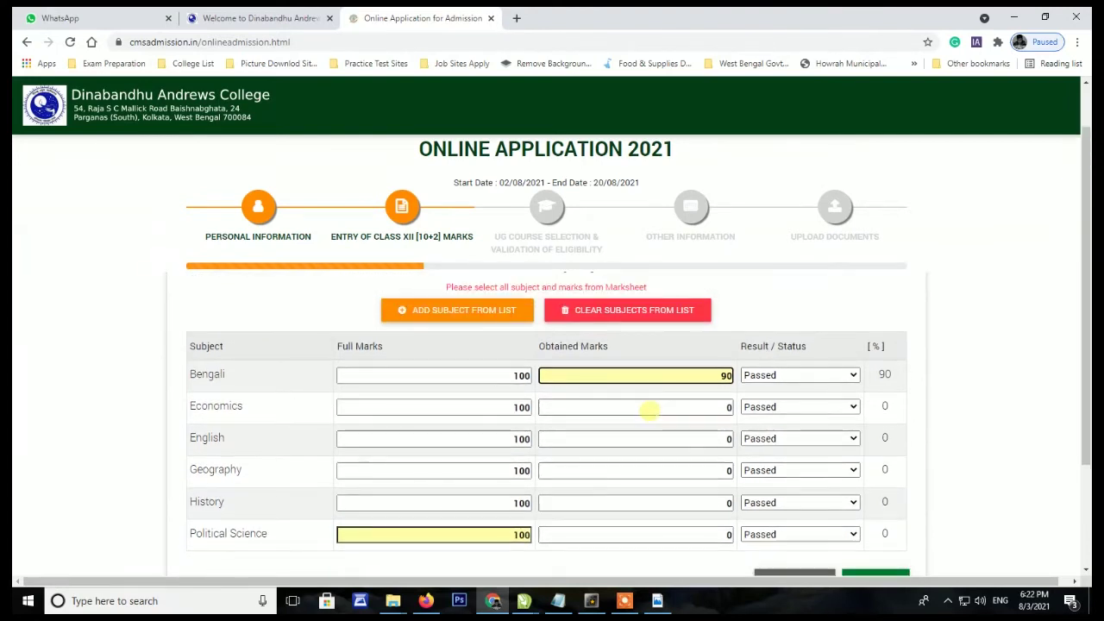
left_click(674, 442)
type("80")
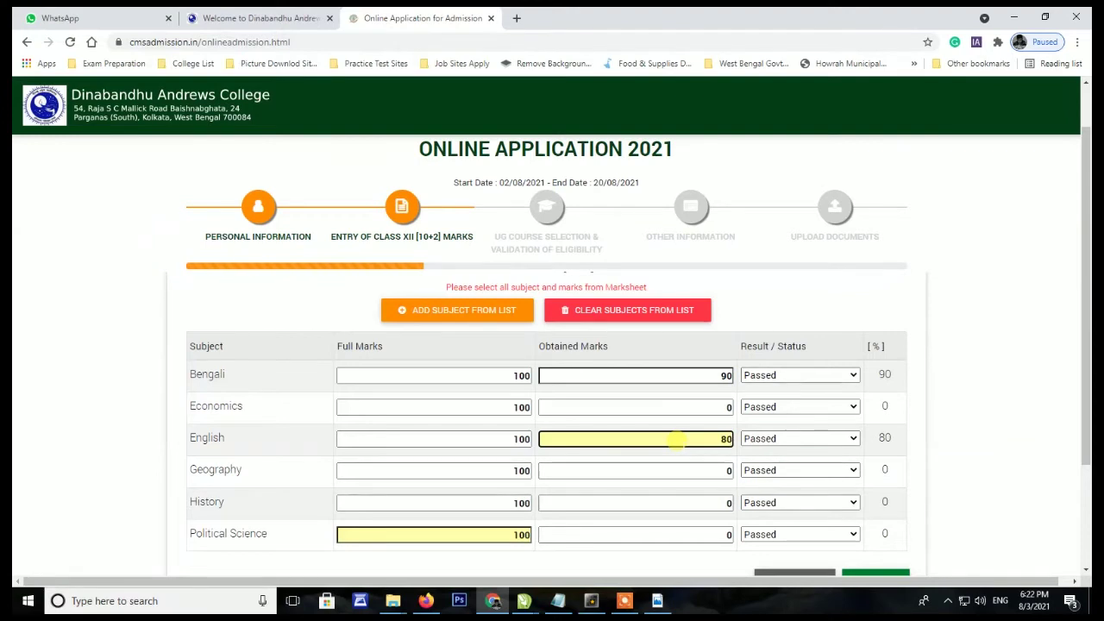
left_click(732, 406)
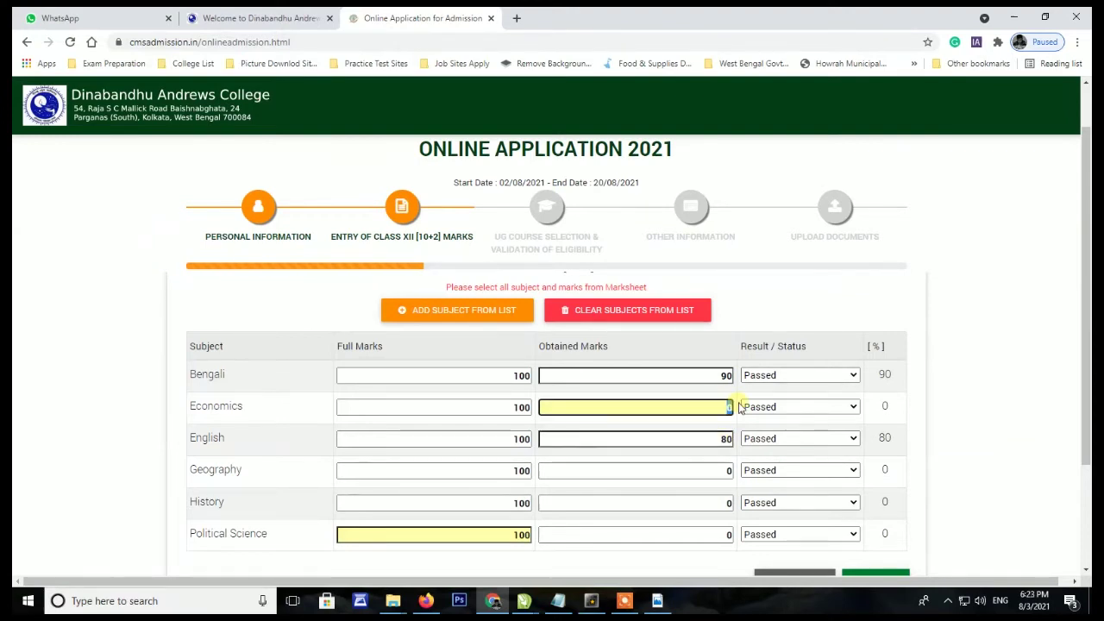
type("62")
Enter obtained marks of 91 for Geography, 76 for History and 83 for Political Science.
left_click(732, 471)
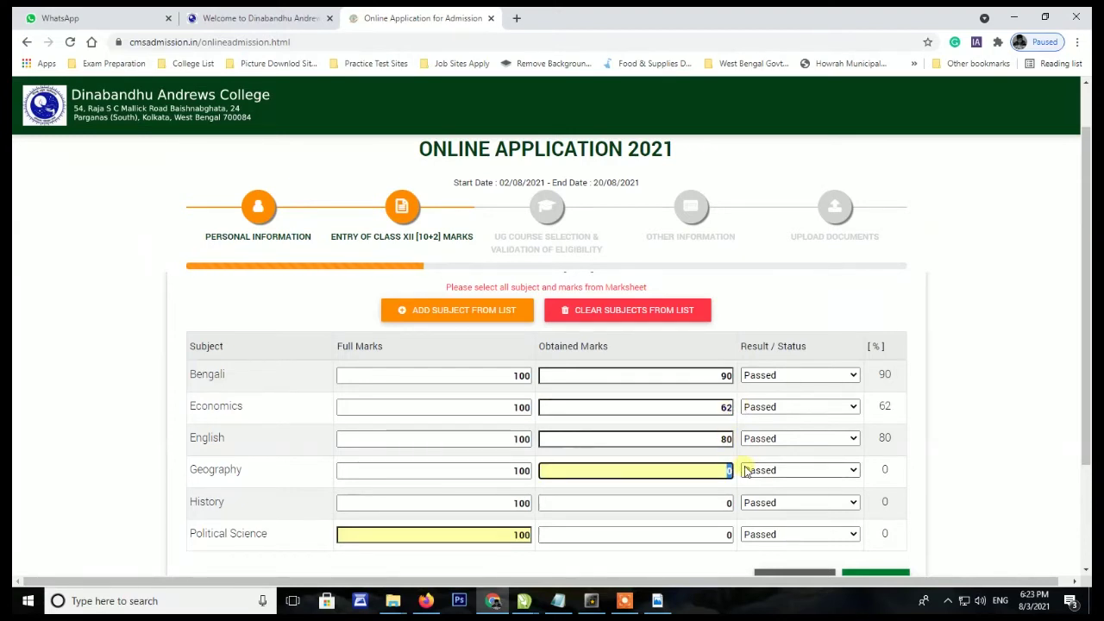
type("91")
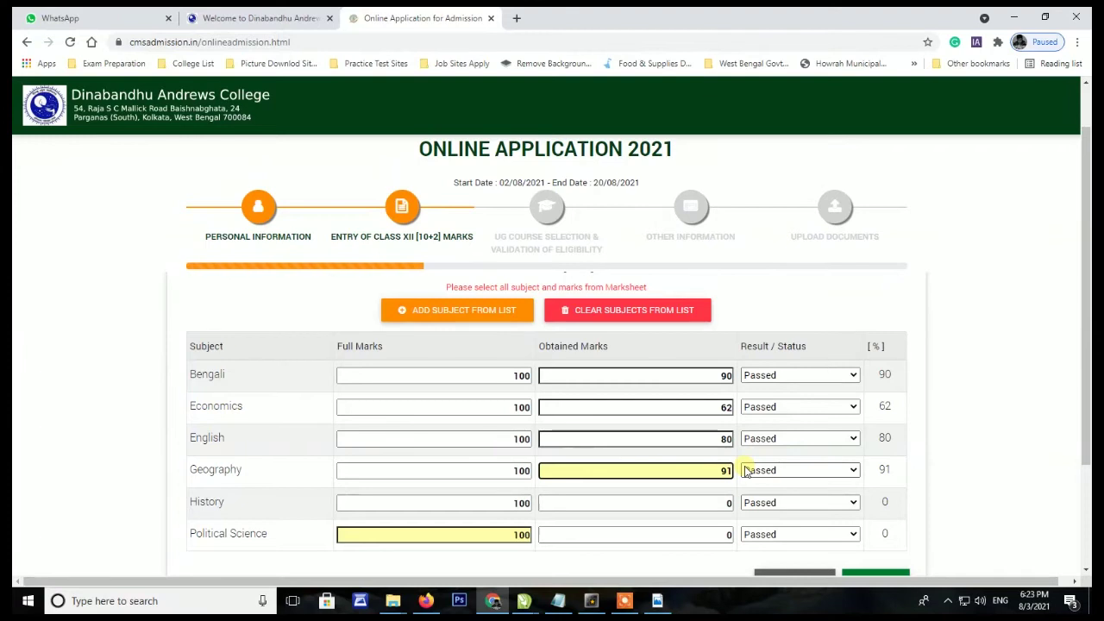
left_click(731, 503)
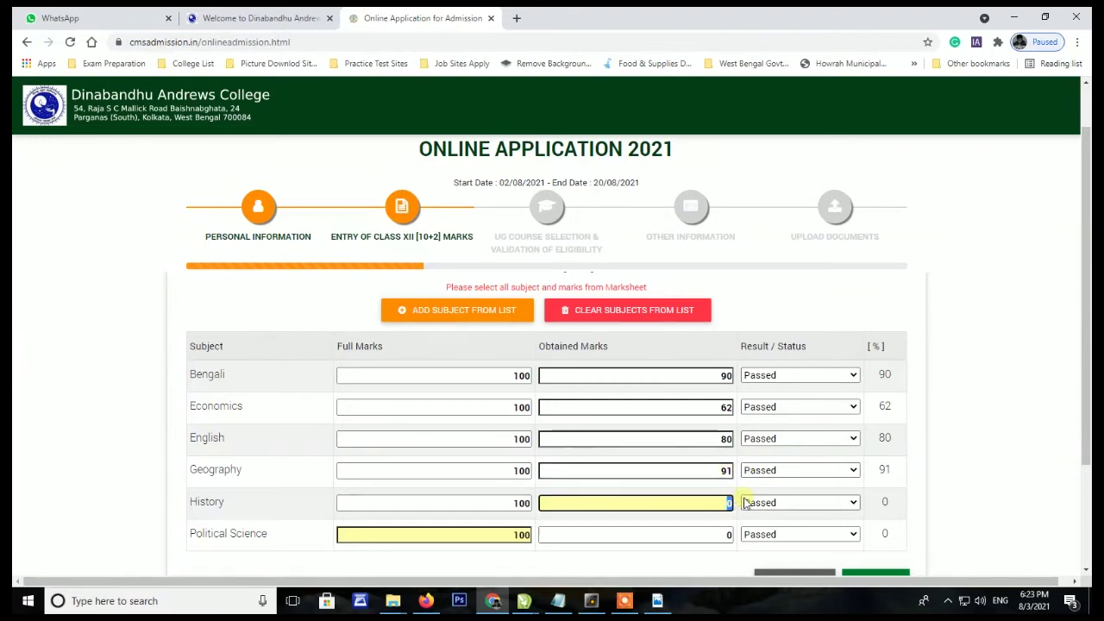
type("76")
left_click(733, 535)
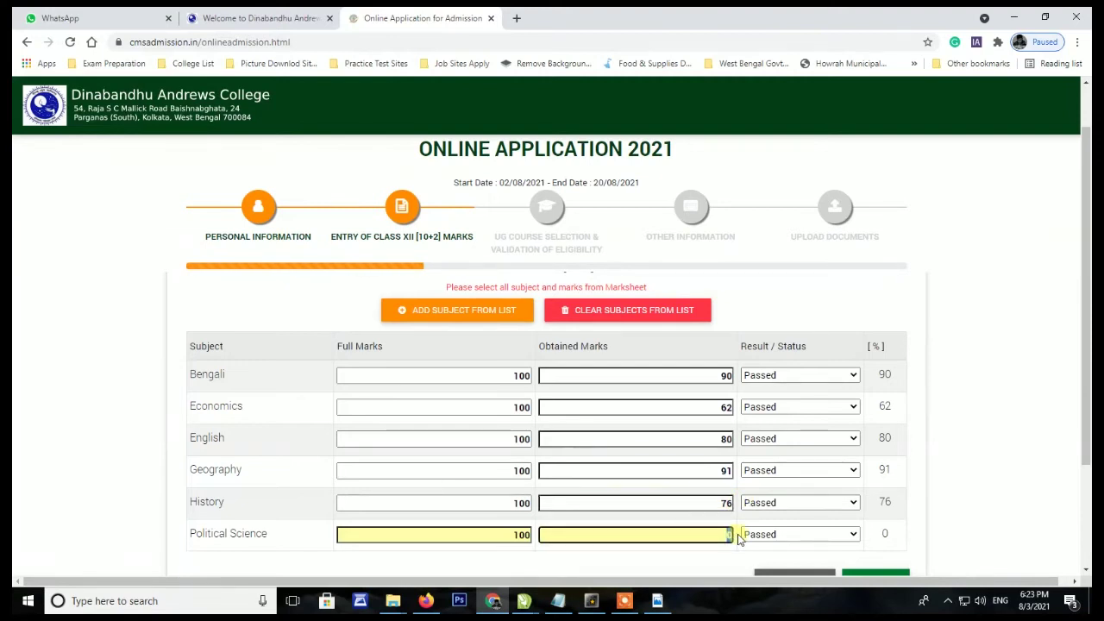
type("83")
left_click(737, 539)
Review the marks table and advance to the UG course selection step.
scroll(771, 363, "down", 2)
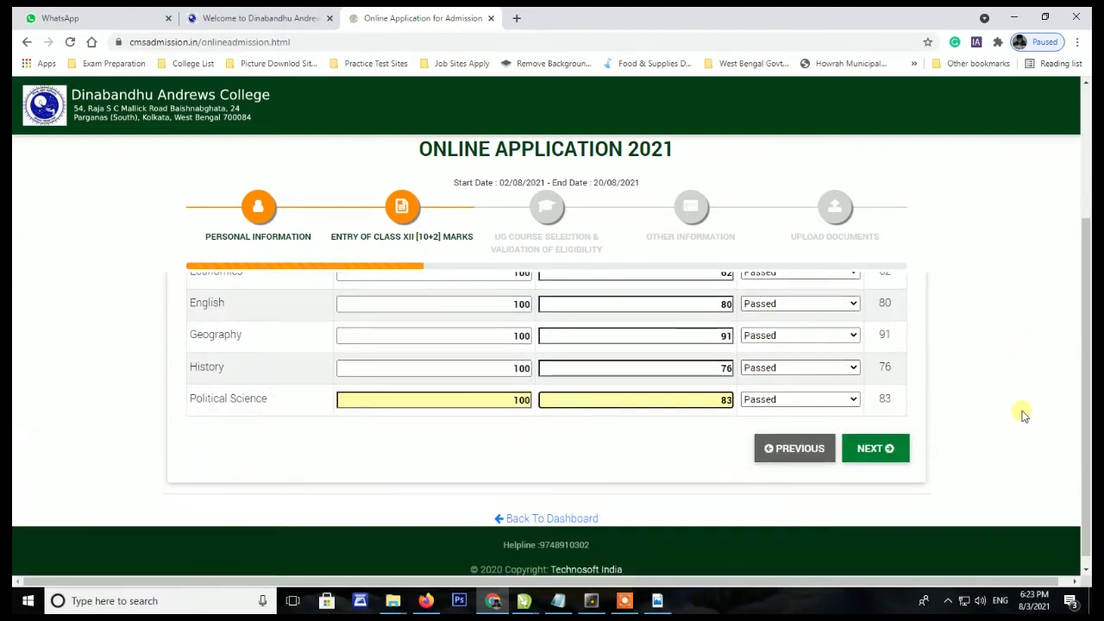
scroll(949, 422, "up", 1)
scroll(949, 422, "up", 1)
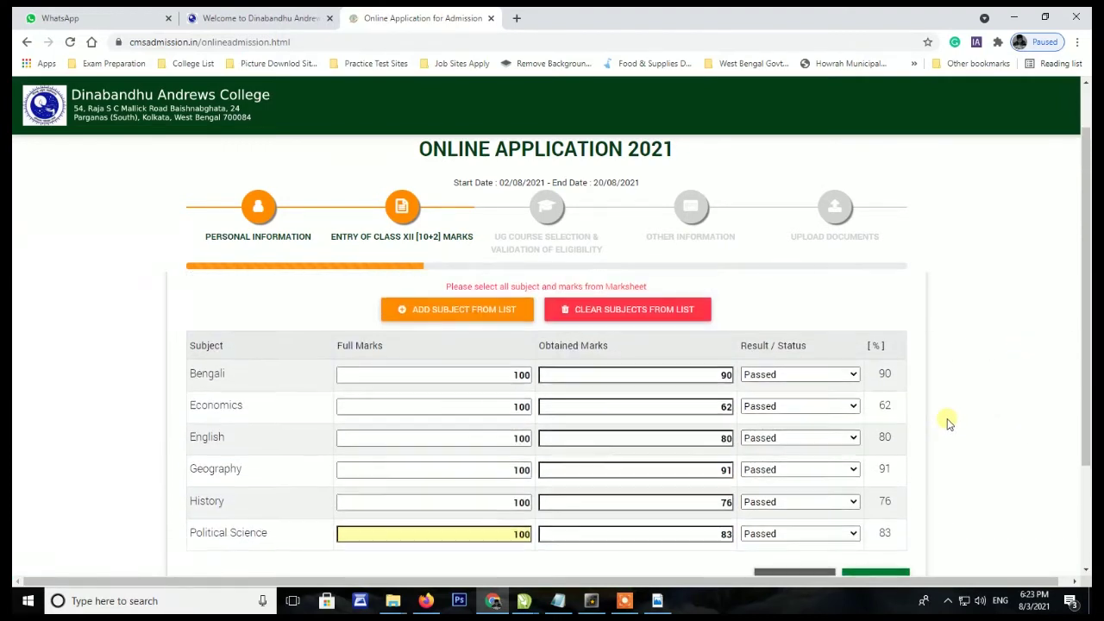
scroll(949, 423, "down", 1)
scroll(949, 423, "up", 1)
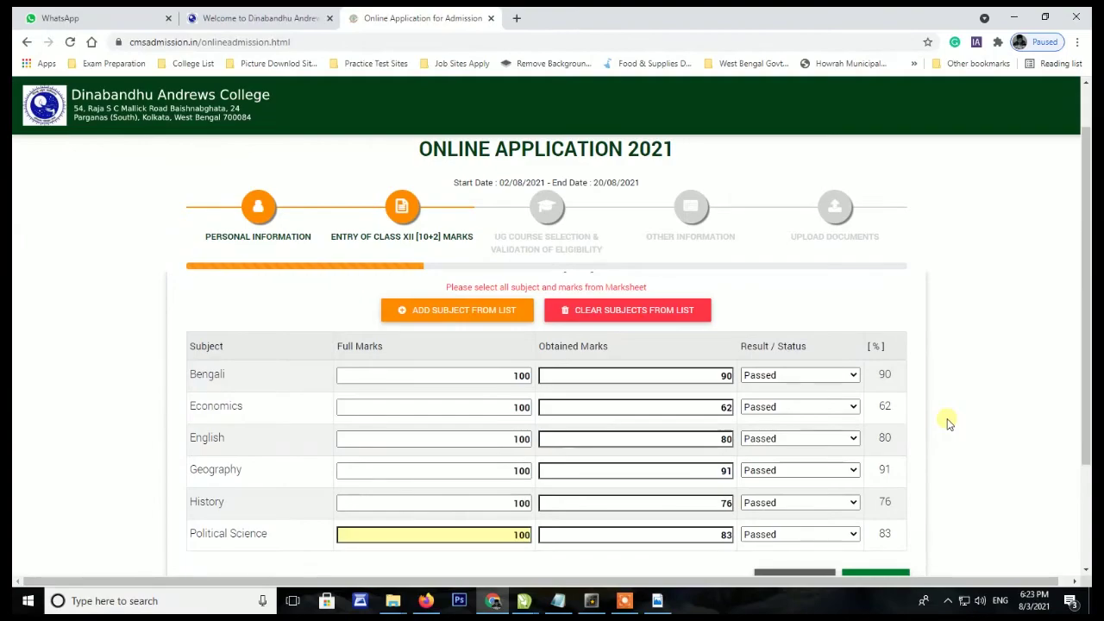
scroll(949, 421, "down", 2)
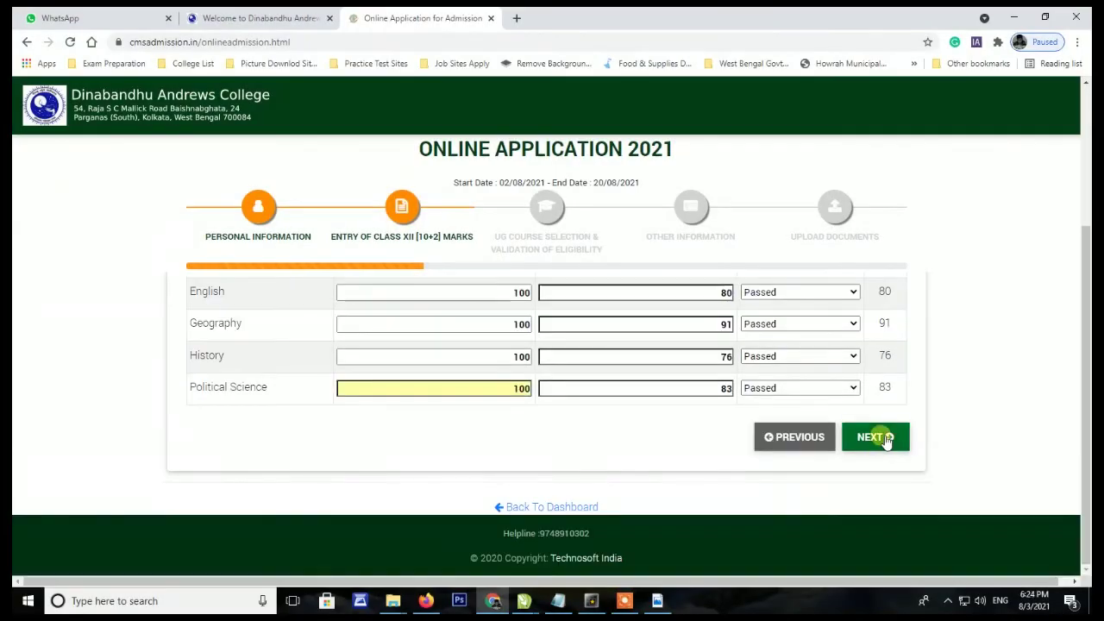
left_click(880, 439)
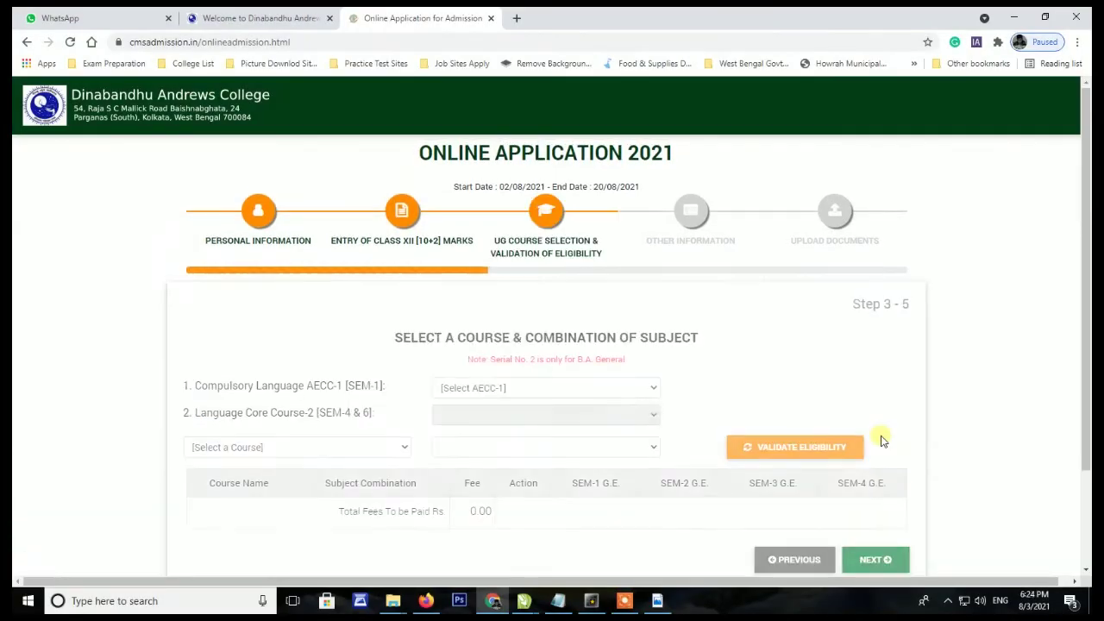
Choose Communicative English as the AECC-1 compulsory language.
left_click(525, 387)
left_click(508, 432)
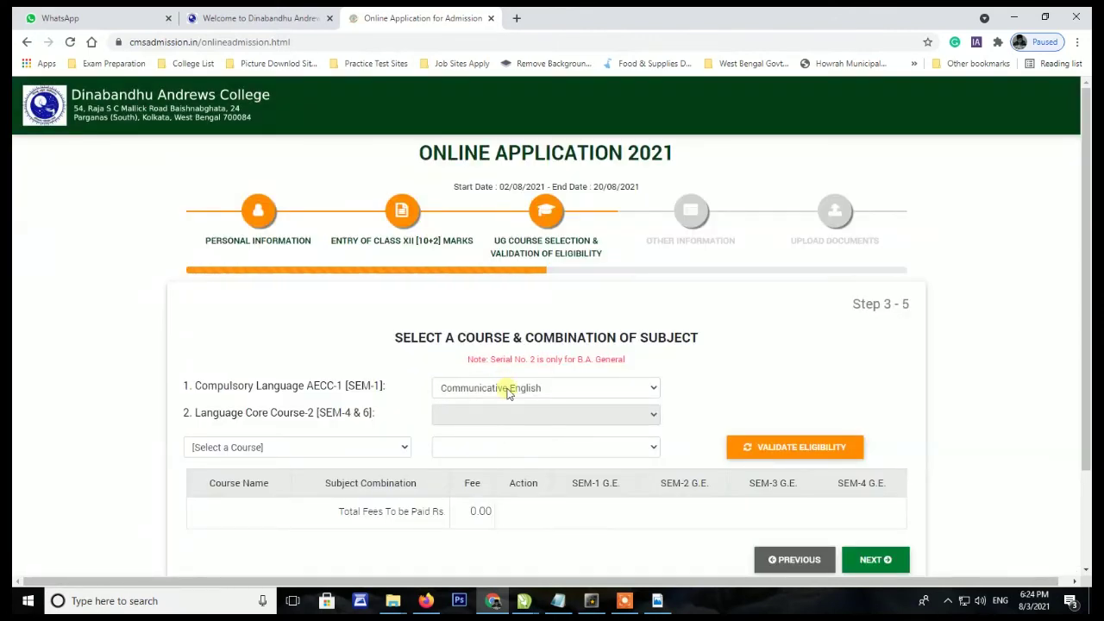
scroll(544, 397, "down", 1)
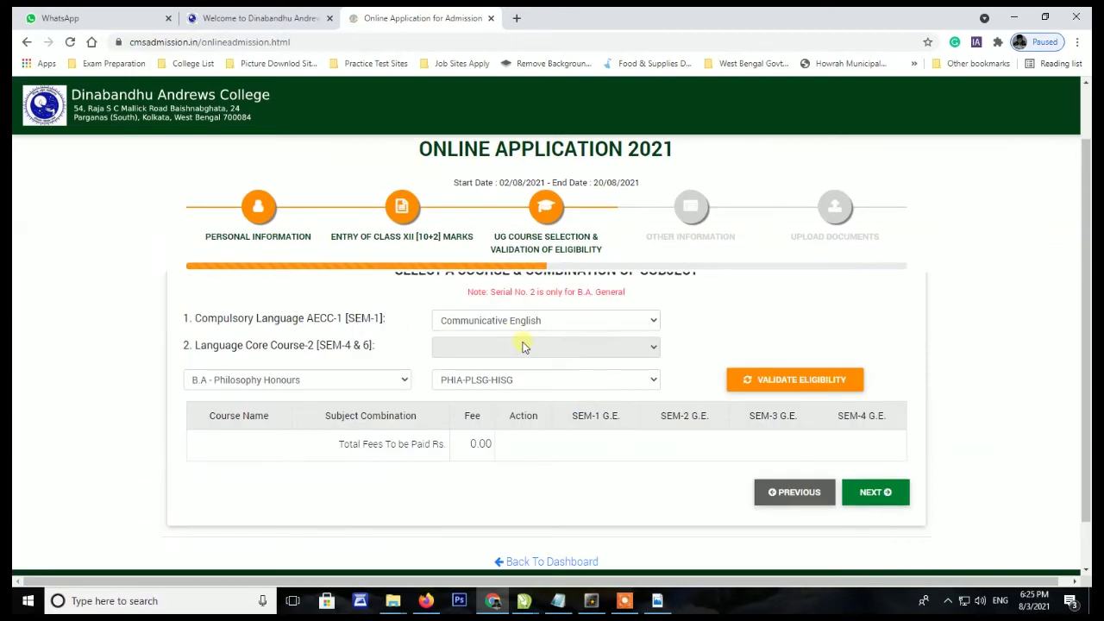
Validate eligibility for B.A Philosophy Honours so it joins the course table.
left_click(882, 498)
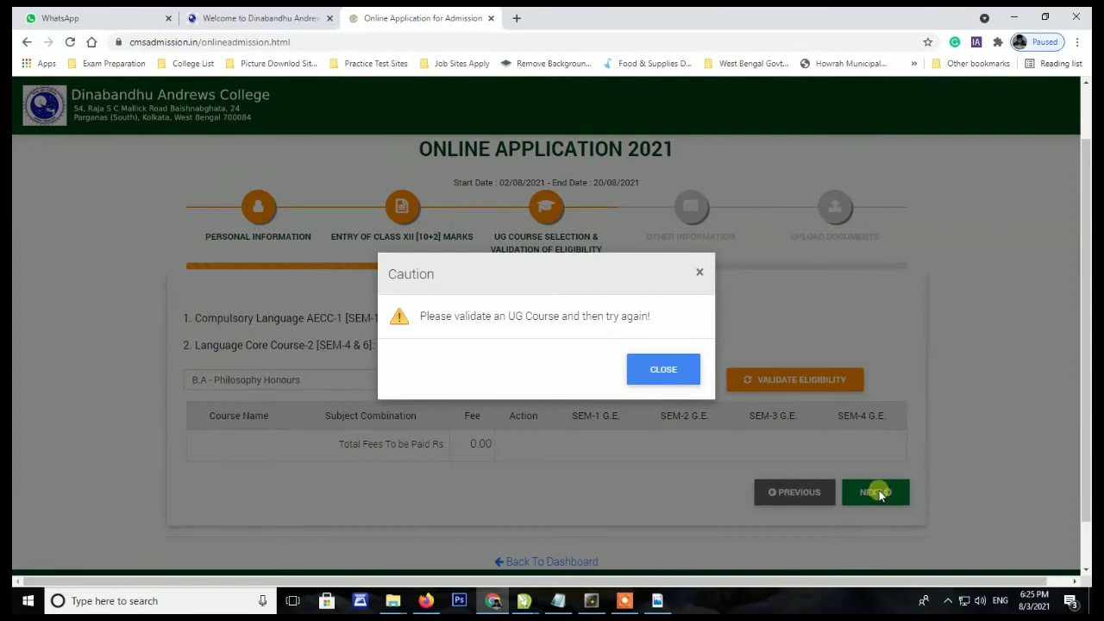
left_click(670, 370)
left_click(773, 387)
left_click(677, 419)
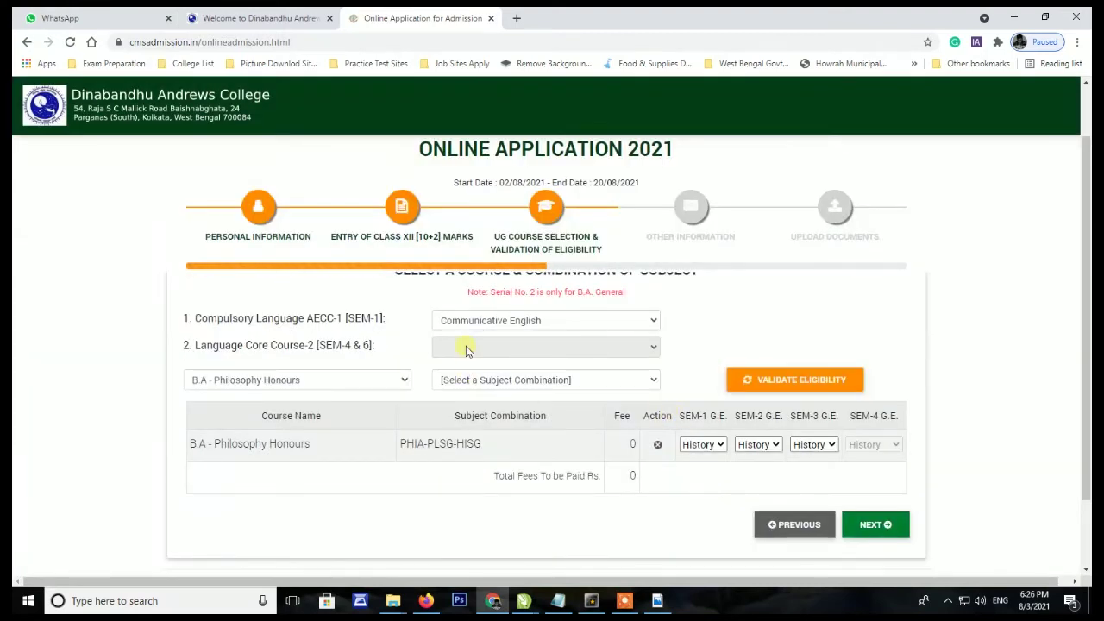
left_click(493, 319)
Select B.A. General with the ENGG(CC)-PHIG(CC)-PLSG(GE) combination and validate its eligibility.
left_click(492, 319)
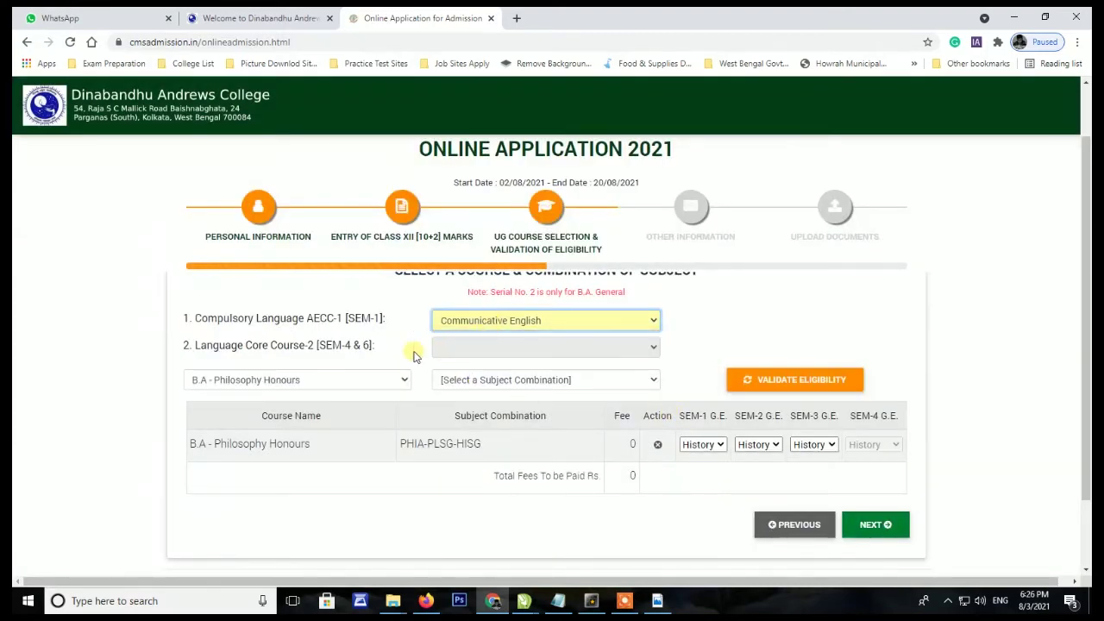
left_click(301, 381)
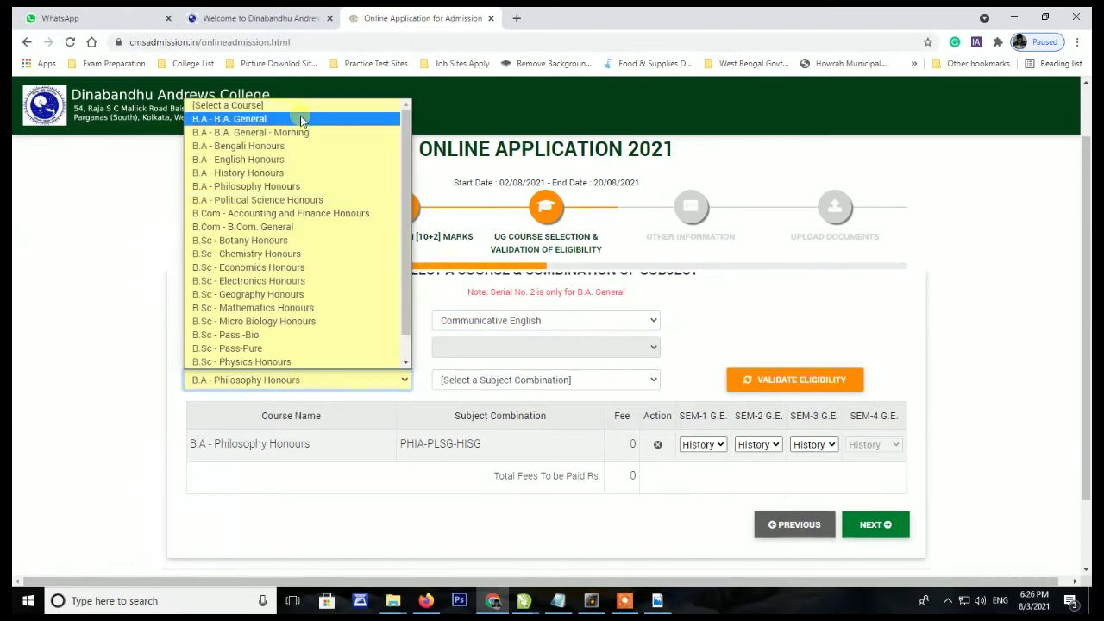
left_click(301, 119)
left_click(507, 381)
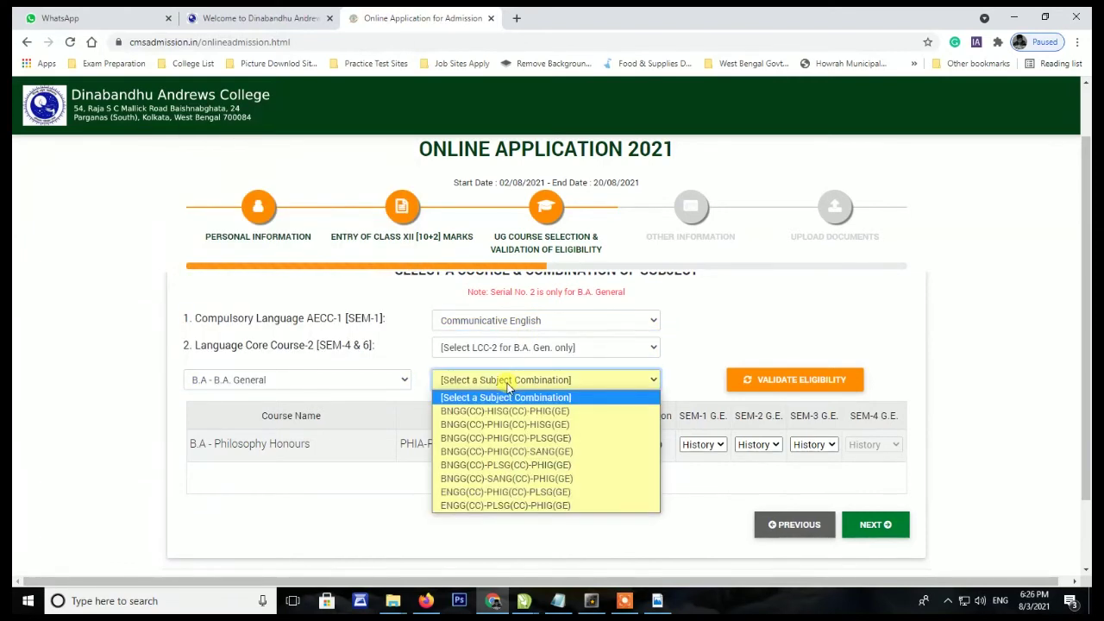
left_click(506, 492)
left_click(792, 380)
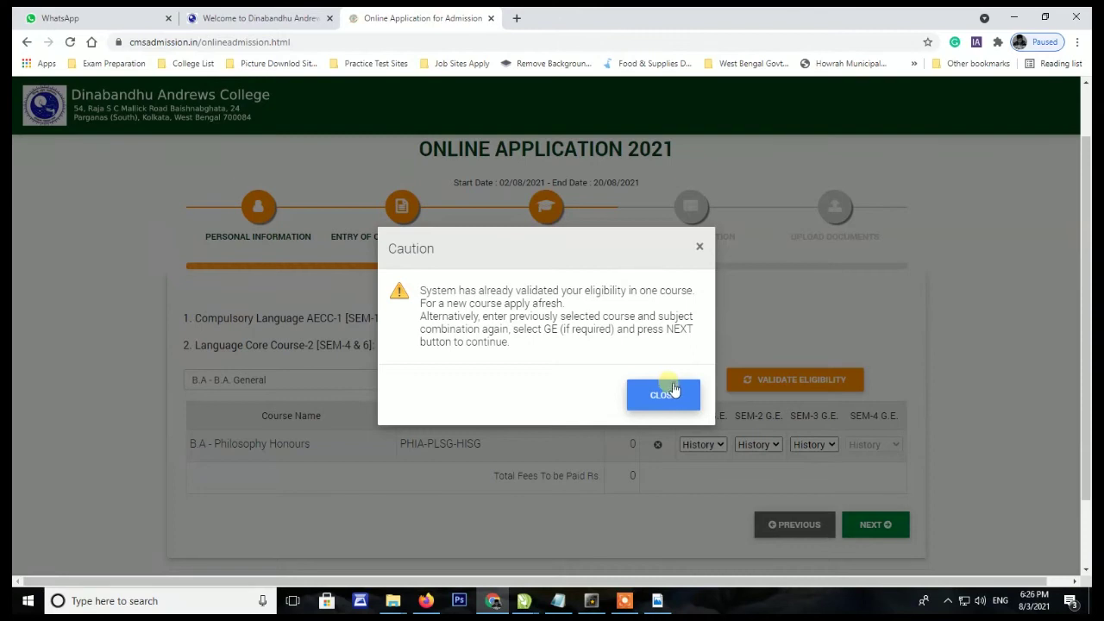
left_click(675, 395)
left_click(700, 247)
Switch to the ENGG(CC)-PLSG(CC)-PHIG(GE) combination, choose Alternative English for LCC-2, and continue.
left_click(604, 385)
left_click(549, 506)
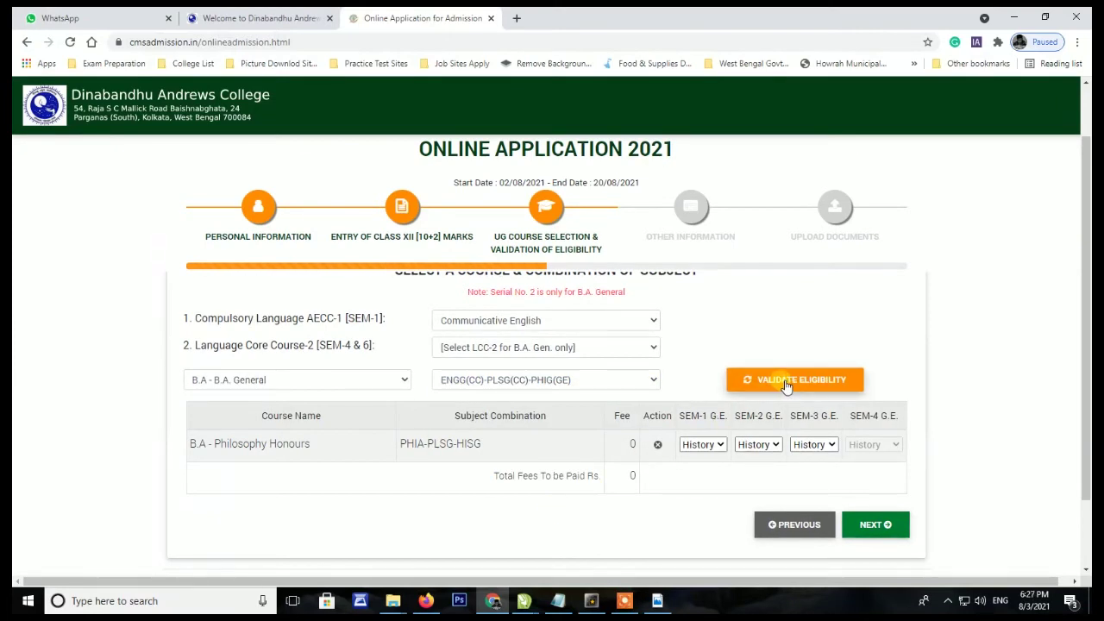
left_click(874, 523)
left_click(649, 376)
left_click(533, 347)
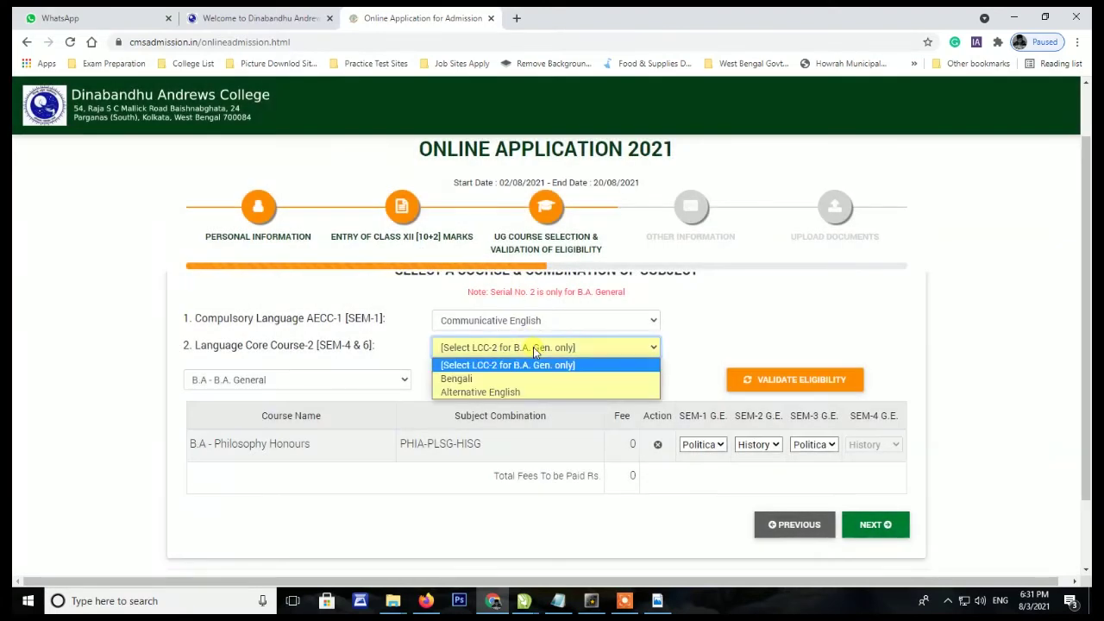
left_click(506, 391)
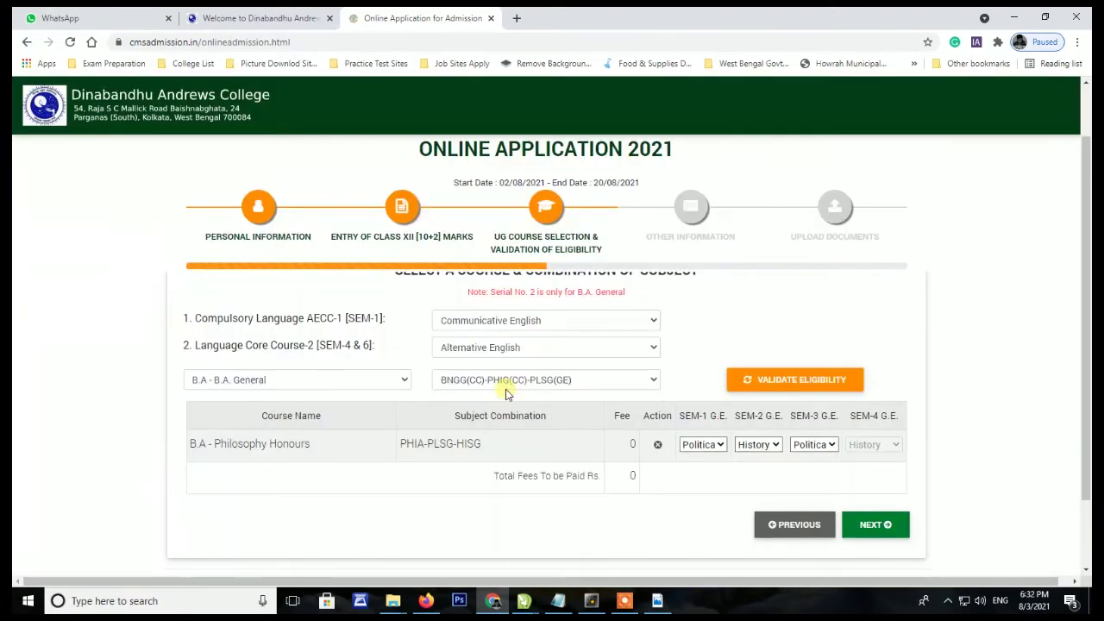
left_click(875, 524)
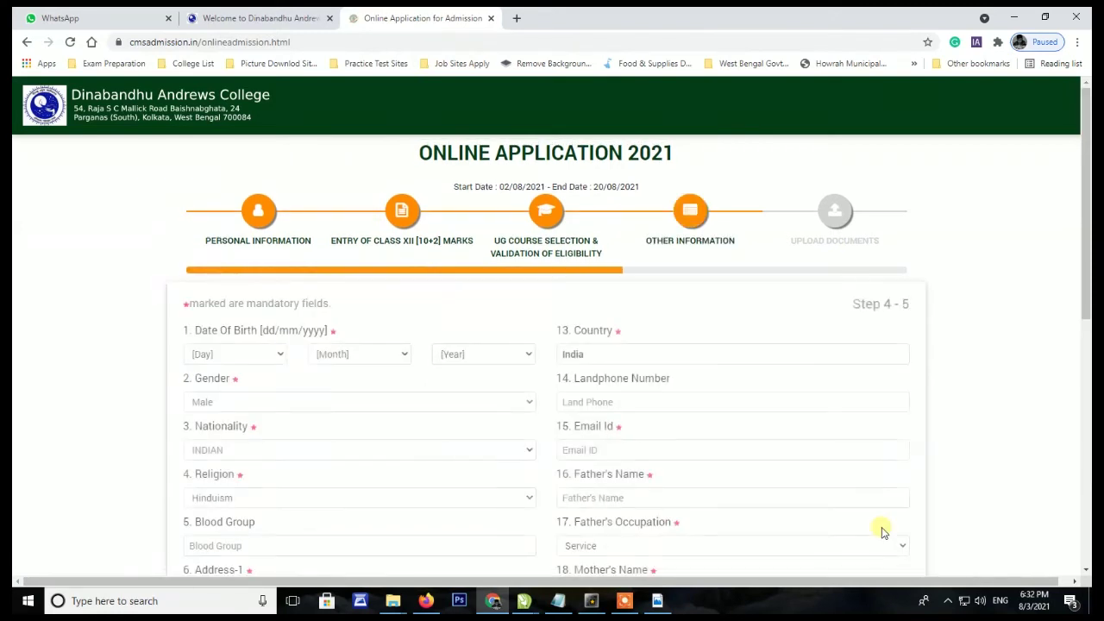
scroll(846, 449, "down", 1)
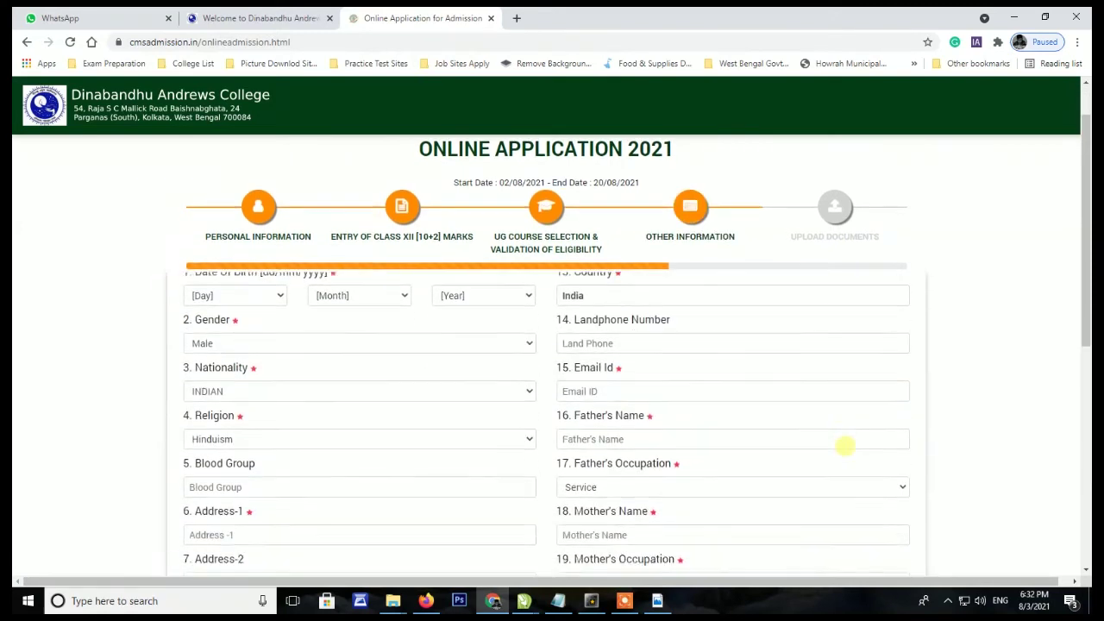
scroll(360, 405, "up", 1)
left_click(235, 363)
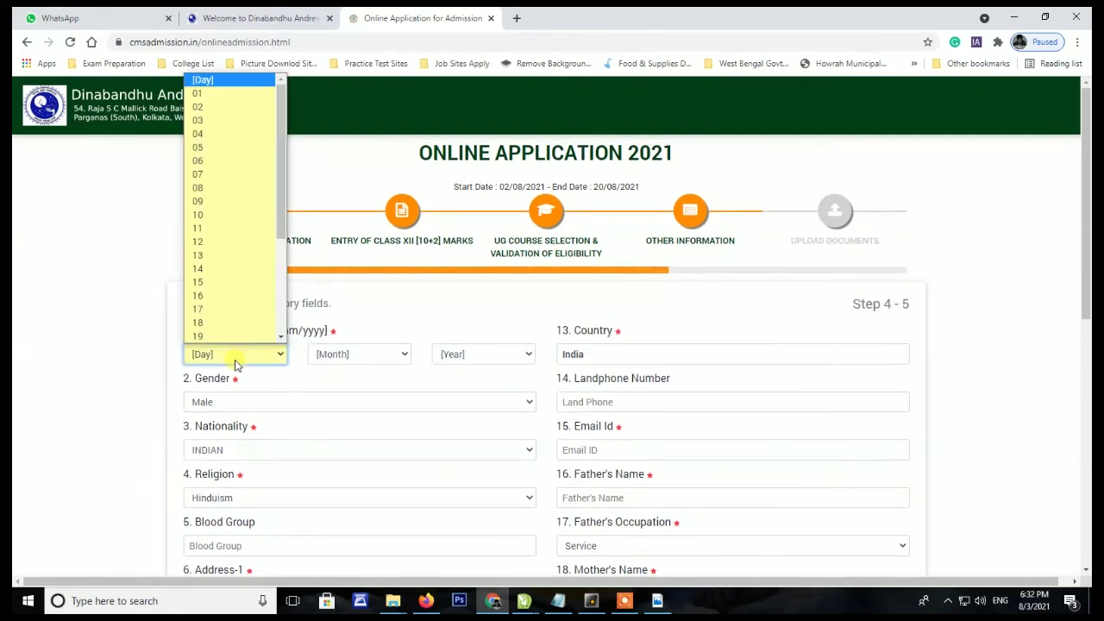
type("17")
key("Return")
left_click(366, 362)
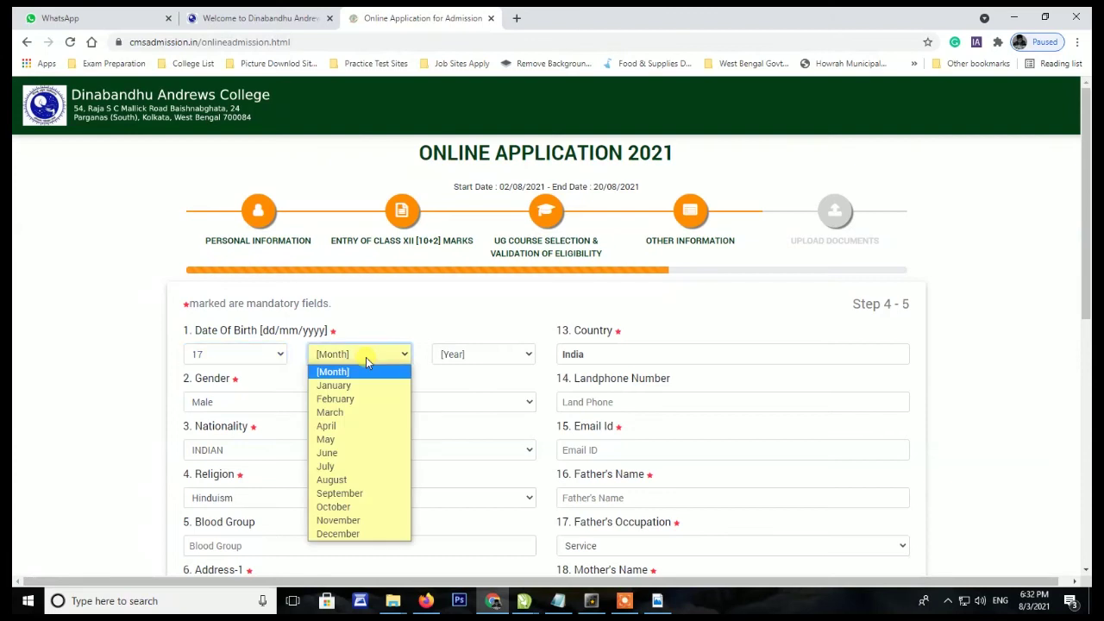
left_click(353, 533)
left_click(489, 357)
type("2002")
key("Return")
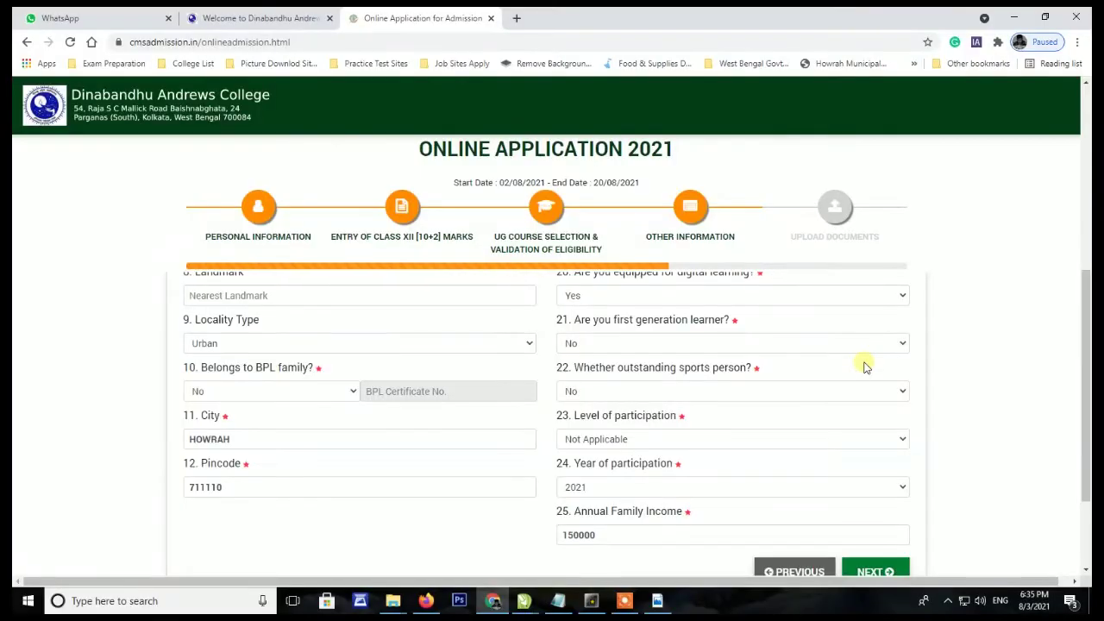
Review the Other Information form and continue to the document upload step.
scroll(865, 367, "up", 3)
scroll(865, 366, "up", 1)
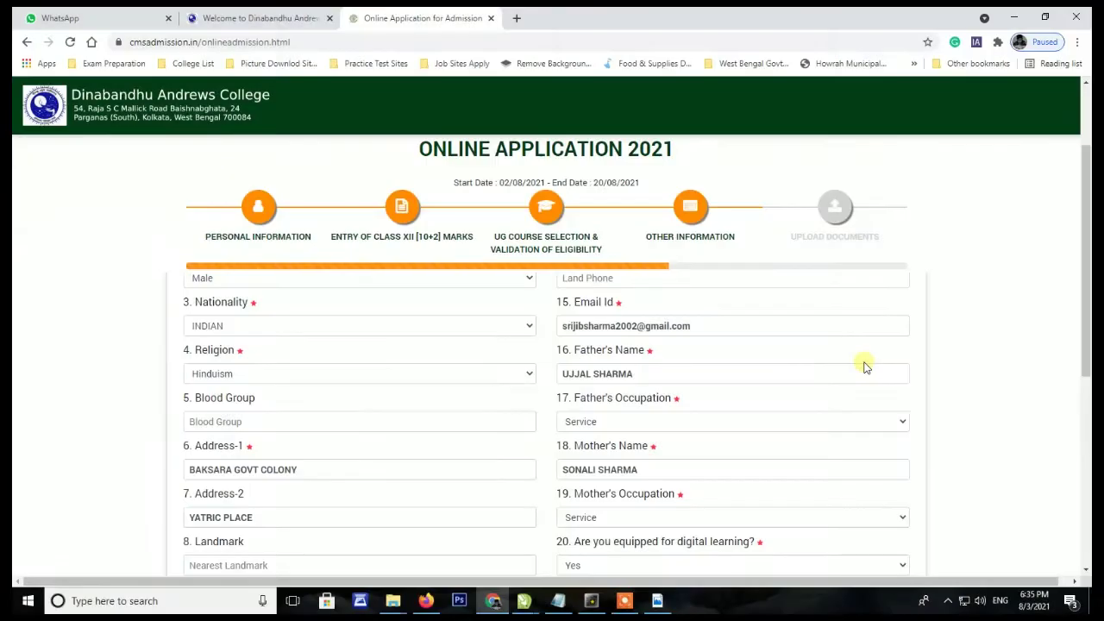
scroll(866, 367, "up", 2)
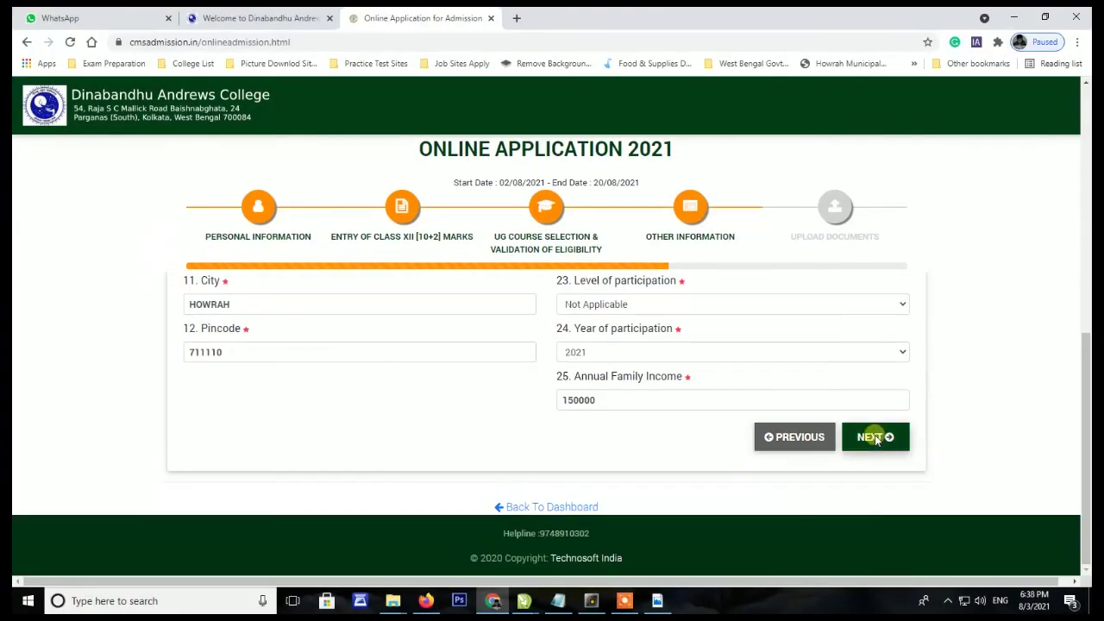
left_click(881, 439)
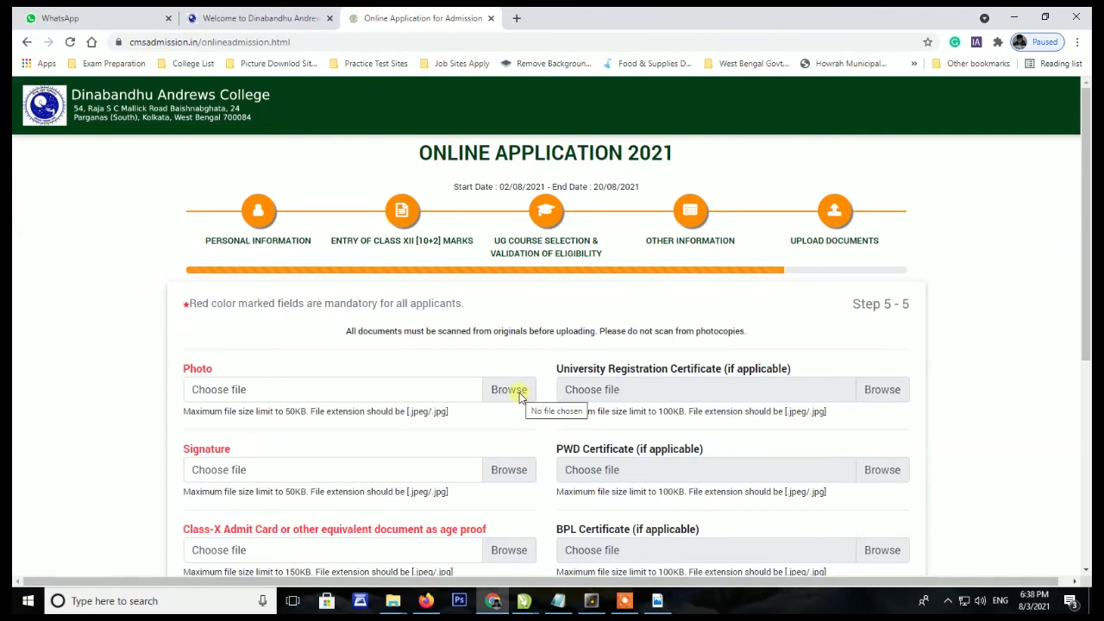
Attach the Photo image from the applicant's folder under Documents > College Admission 2021.
left_click(489, 392)
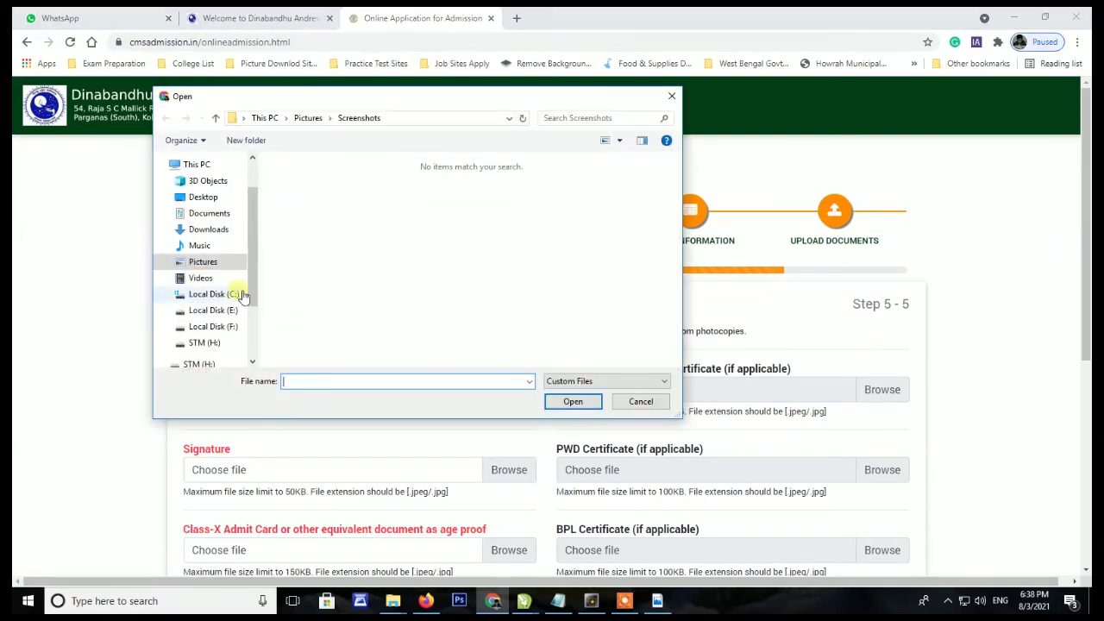
left_click(220, 214)
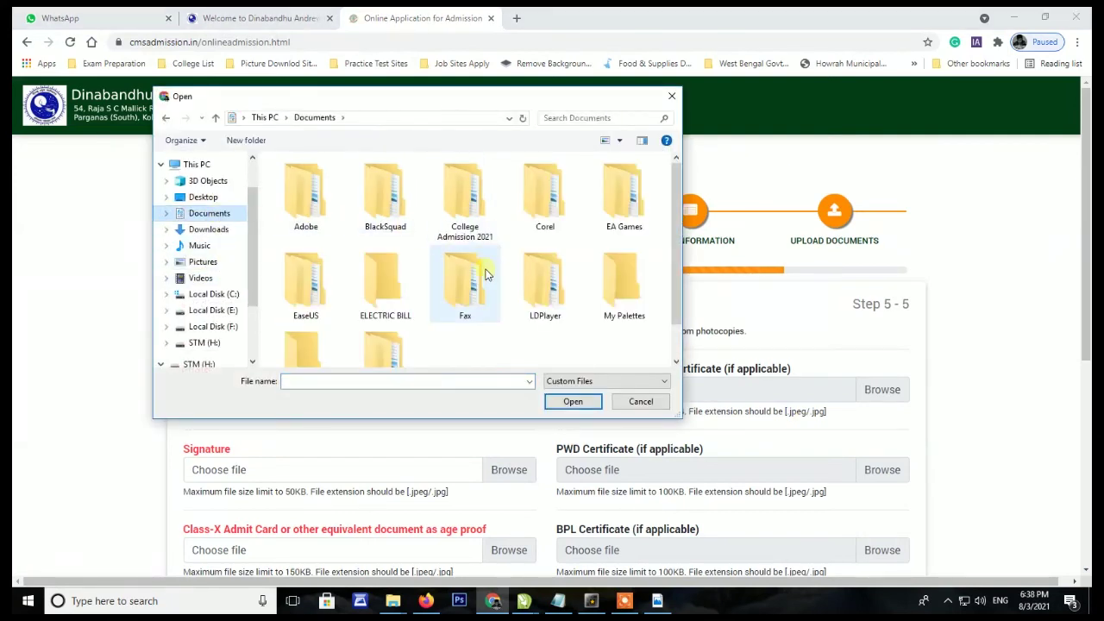
double_click(460, 232)
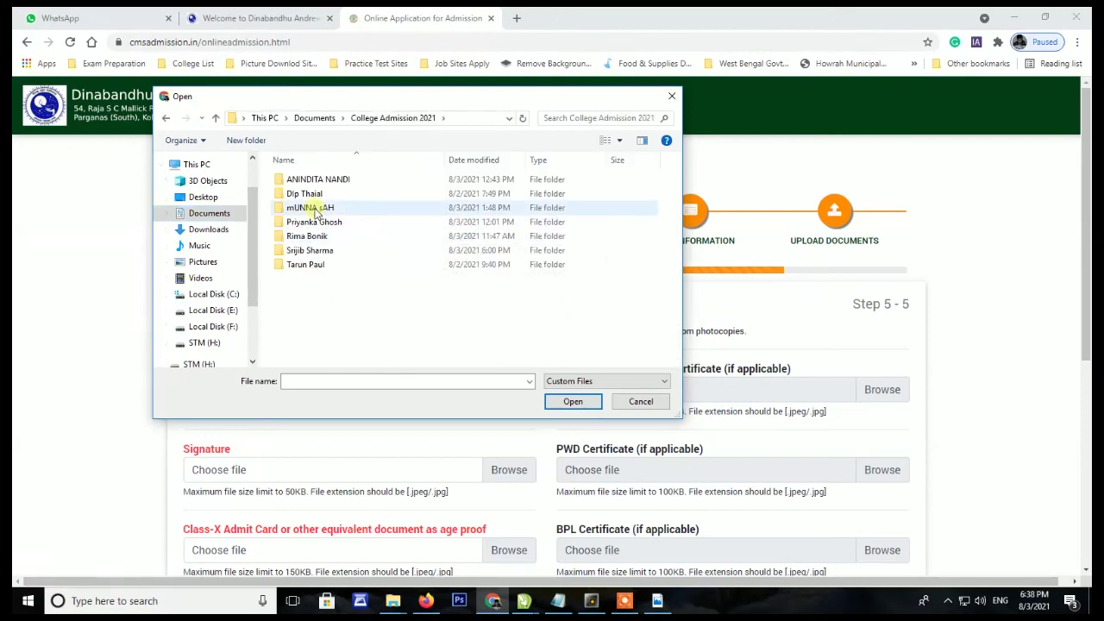
double_click(313, 250)
left_click(472, 213)
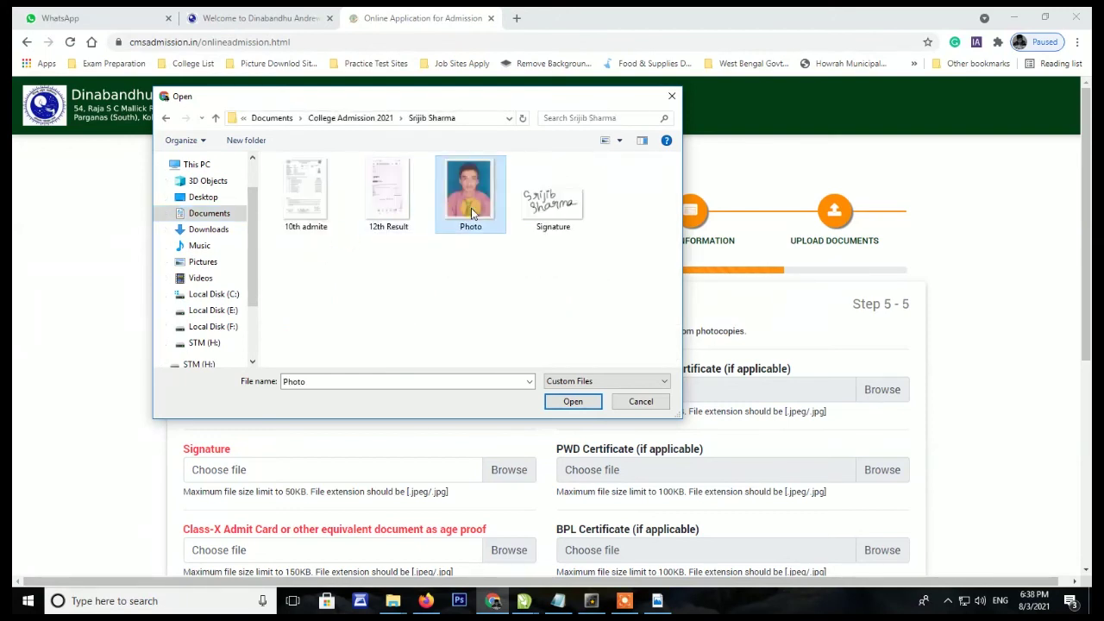
left_click(589, 397)
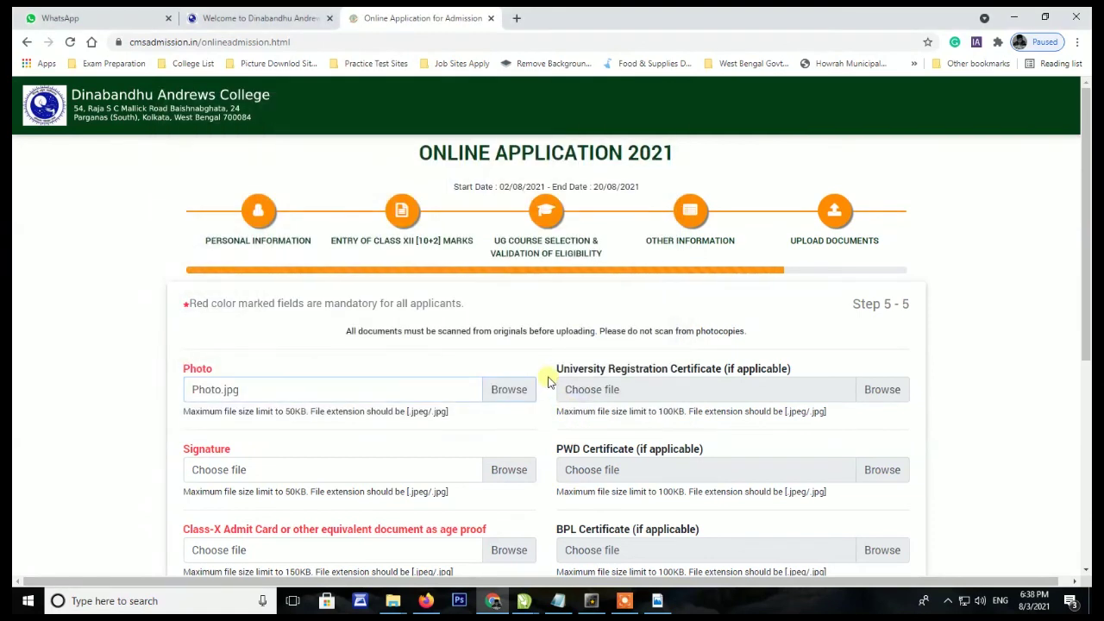
scroll(548, 382, "down", 2)
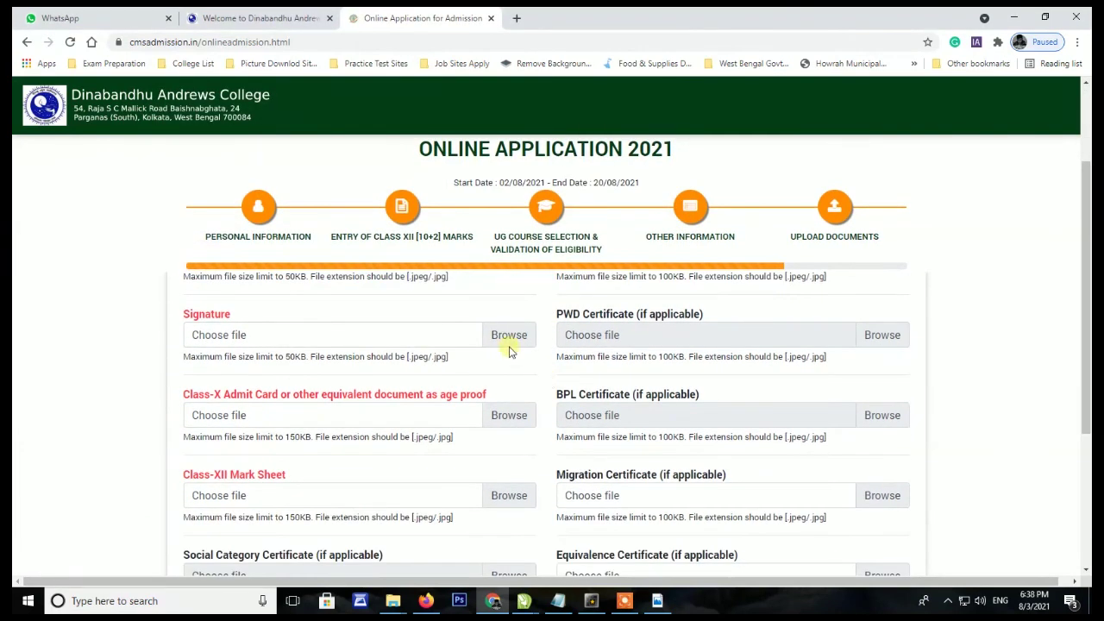
Attach Signature.jpeg, 10th admite.jpg and the 12th Result image as signature, admit card and mark sheet.
left_click(546, 226)
left_click(569, 400)
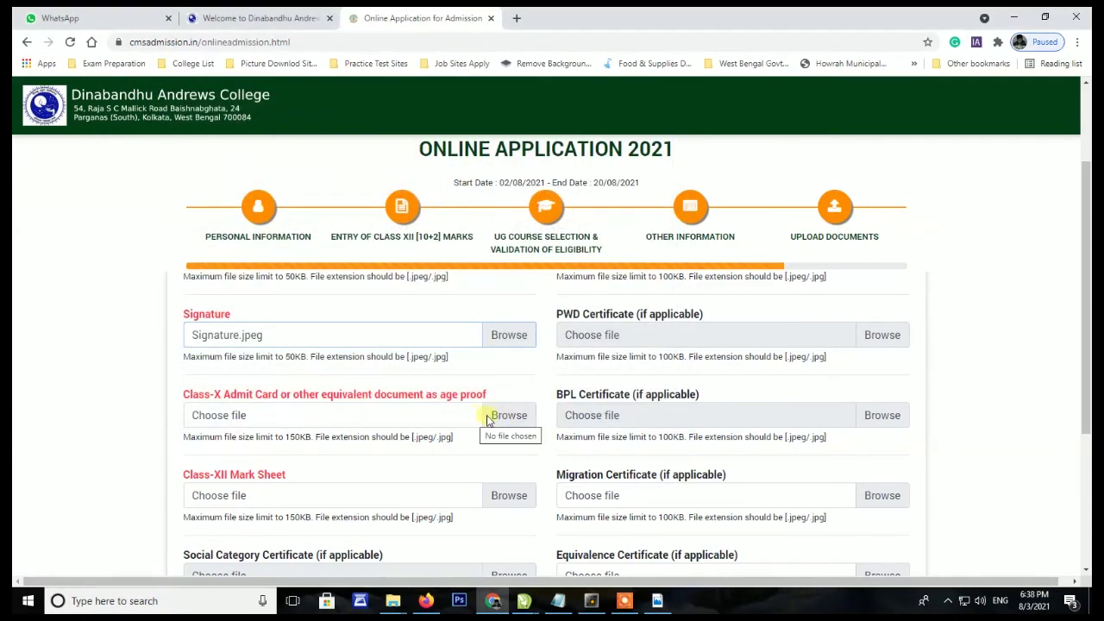
left_click(509, 415)
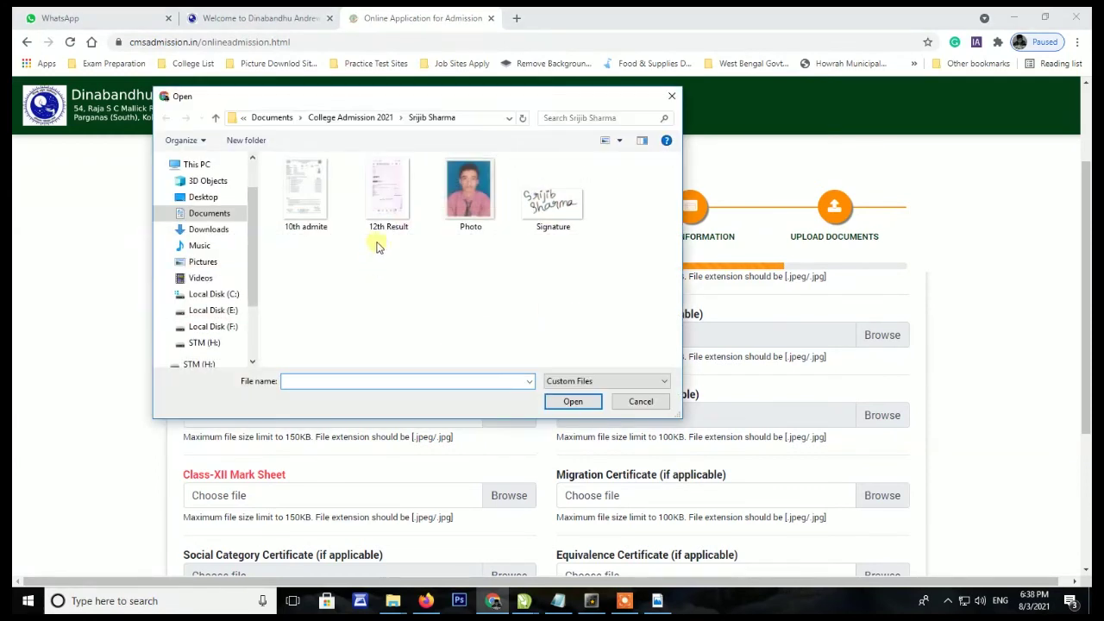
left_click(318, 228)
left_click(556, 401)
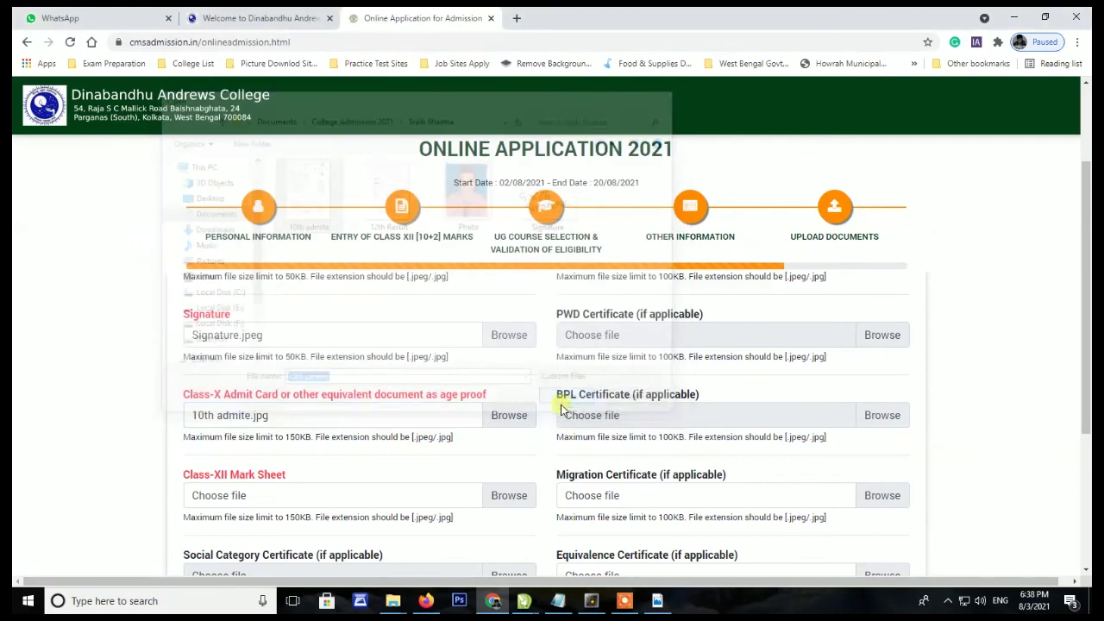
left_click(509, 496)
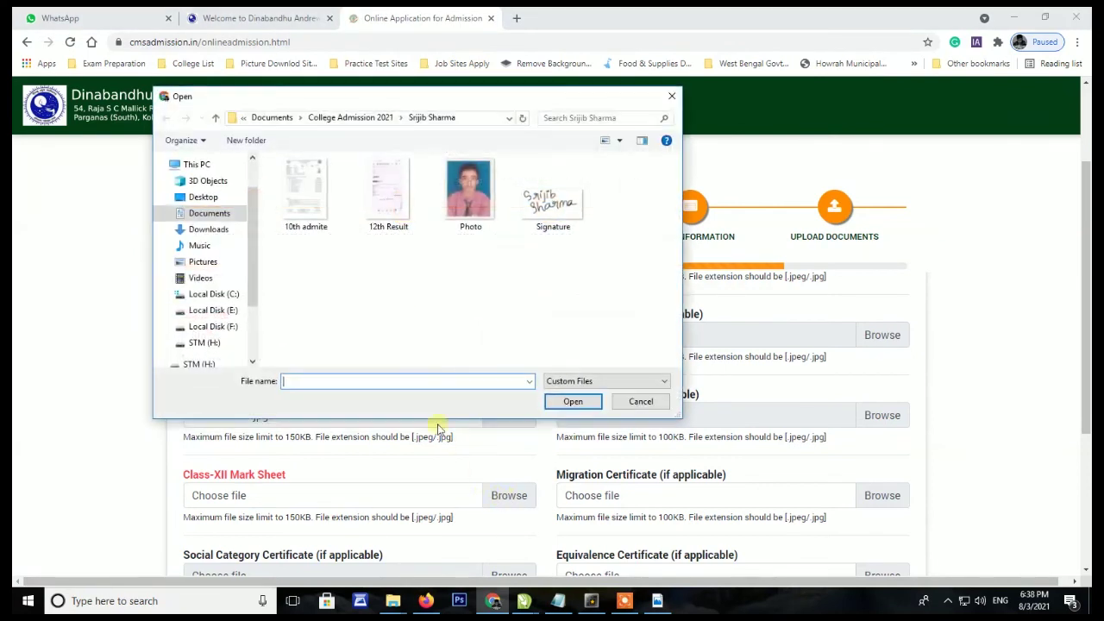
left_click(385, 189)
left_click(567, 399)
scroll(522, 380, "down", 3)
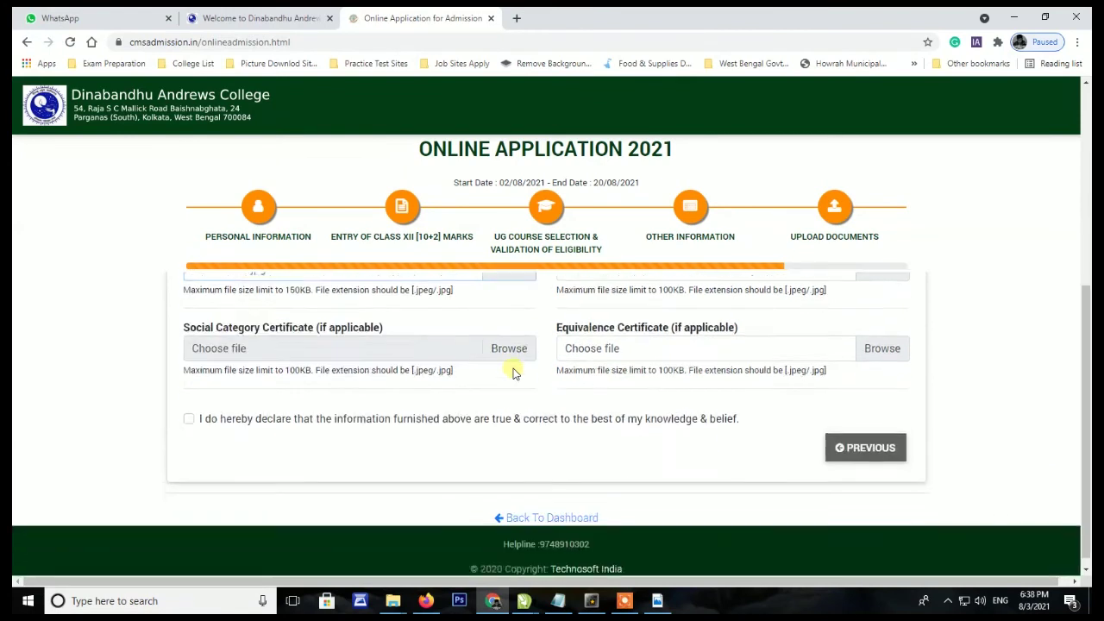
Tick the declaration, submit with OTP validation, and save the completed application form as PDF.
left_click(189, 408)
left_click(893, 440)
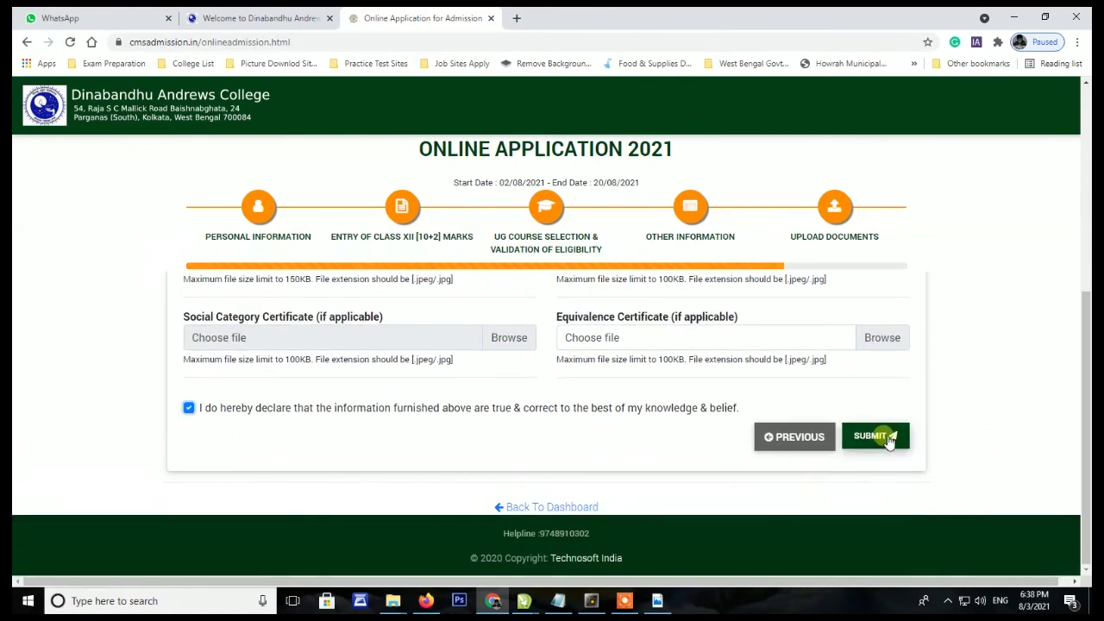
left_click(505, 209)
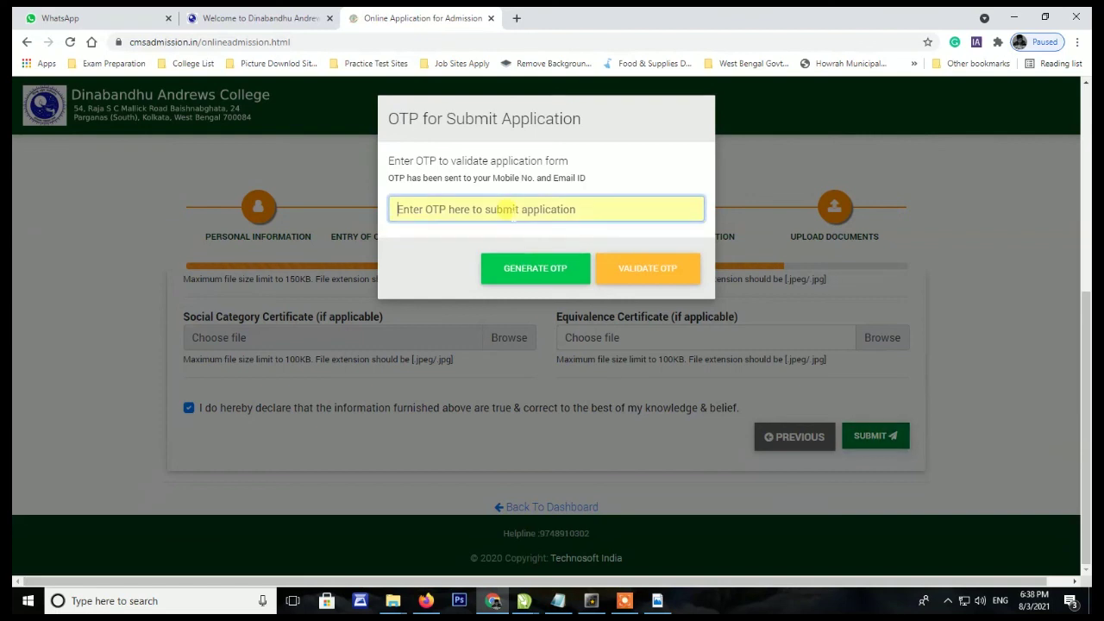
left_click(546, 268)
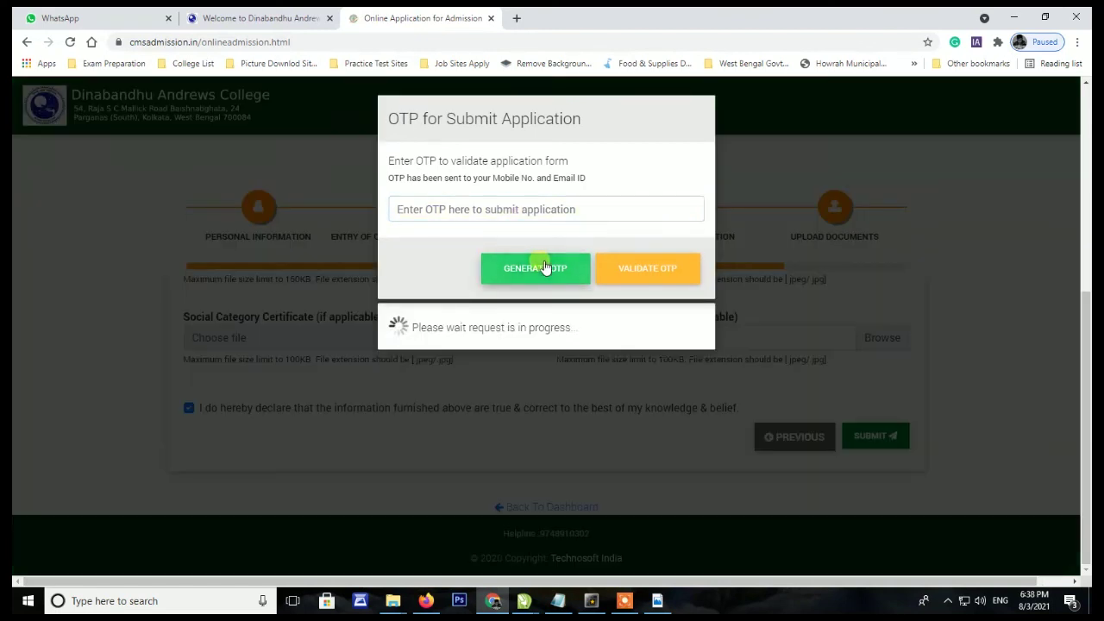
left_click(497, 212)
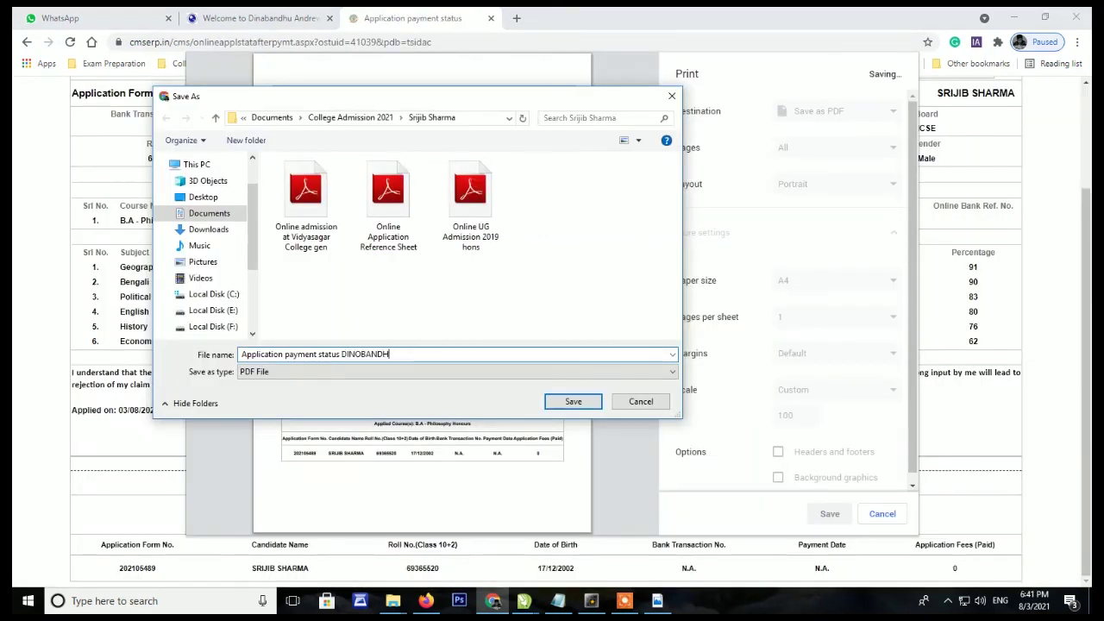
key("Return")
scroll(785, 207, "up", 3)
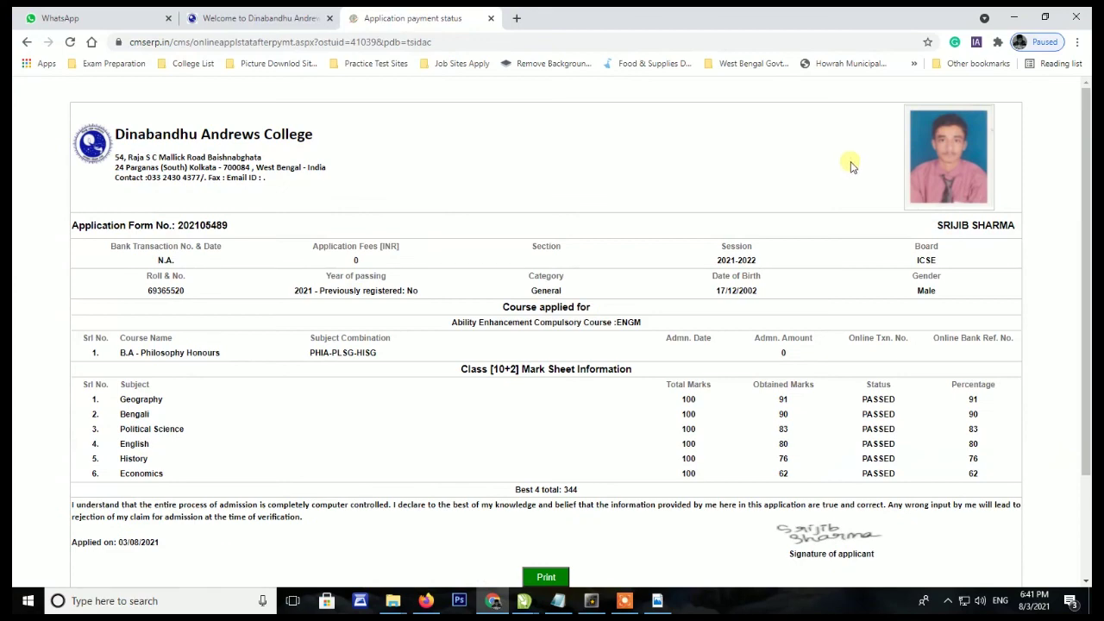